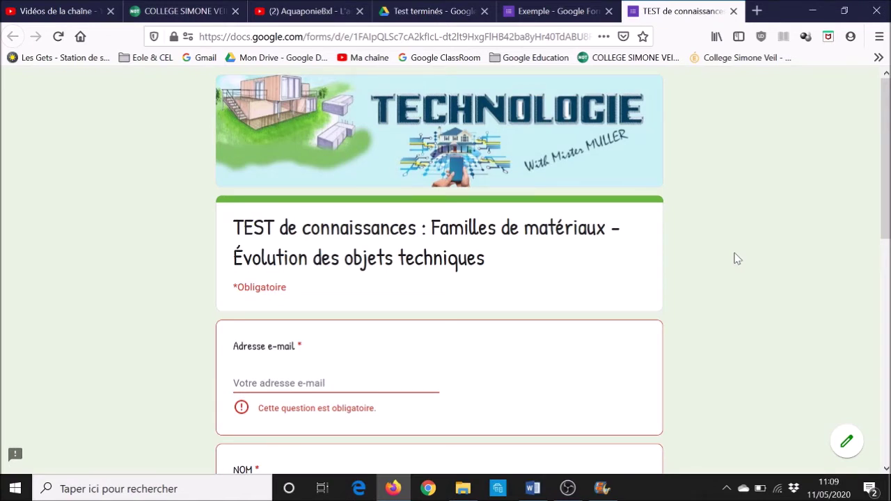
Fill in the respondent's e-mail address, surname (NOM) and first name (Prénom)
scroll(737, 258, down, 2)
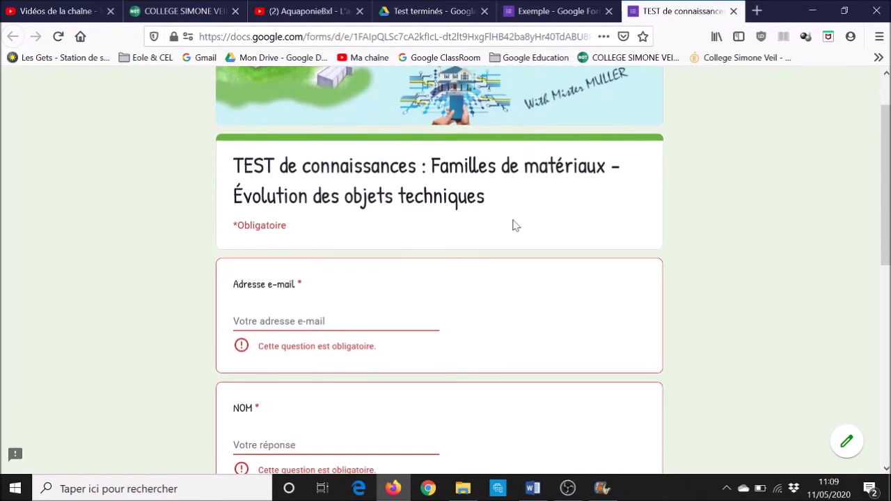
click(292, 321)
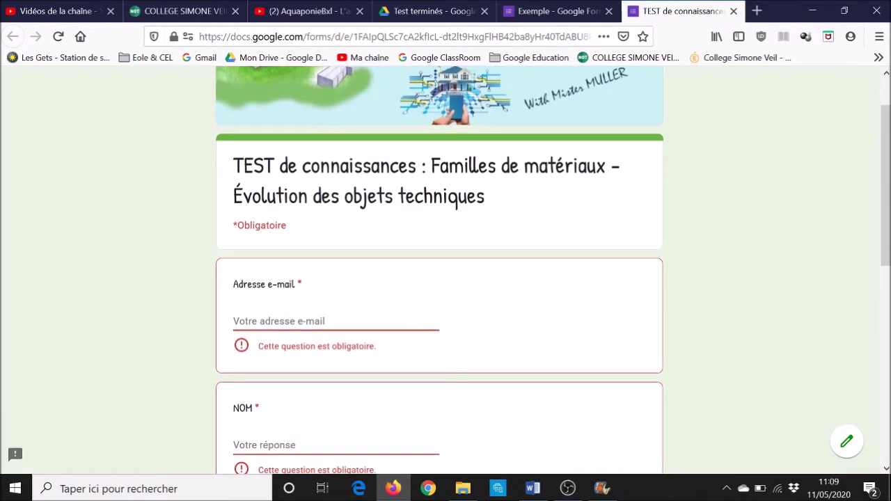
text(abc)
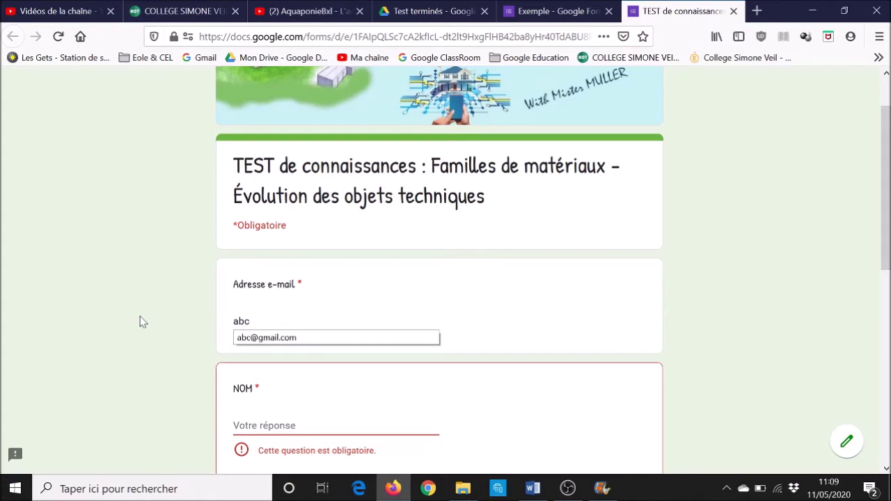
key(Down)
key(Return)
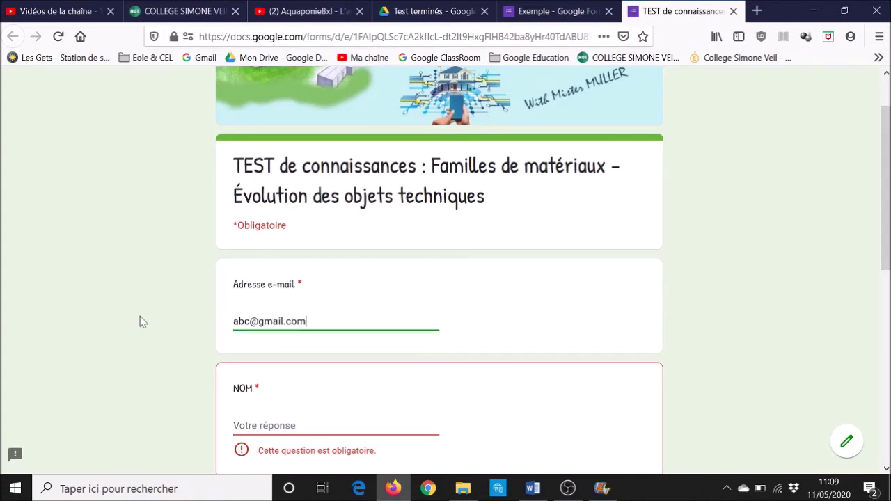
scroll(139, 322, down, 3)
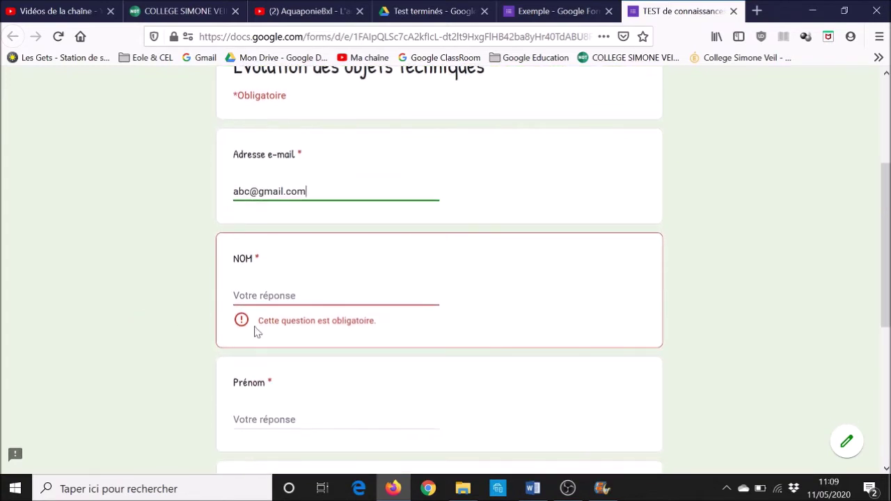
click(265, 295)
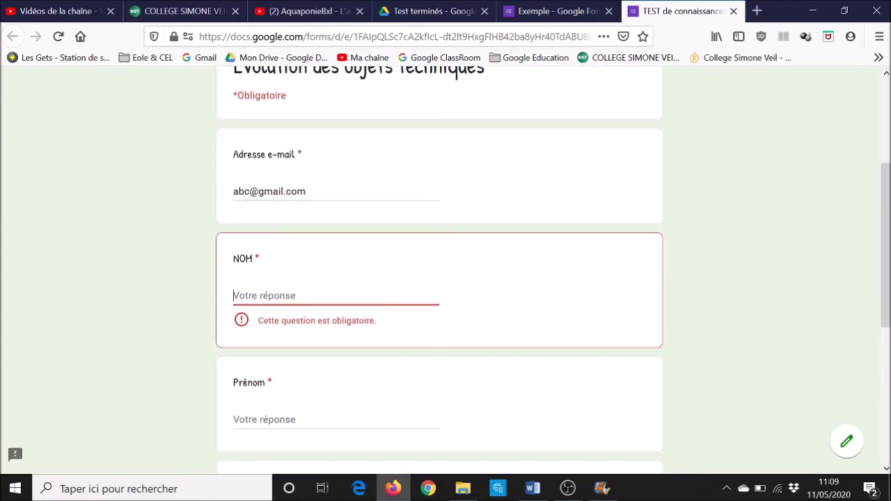
click(265, 399)
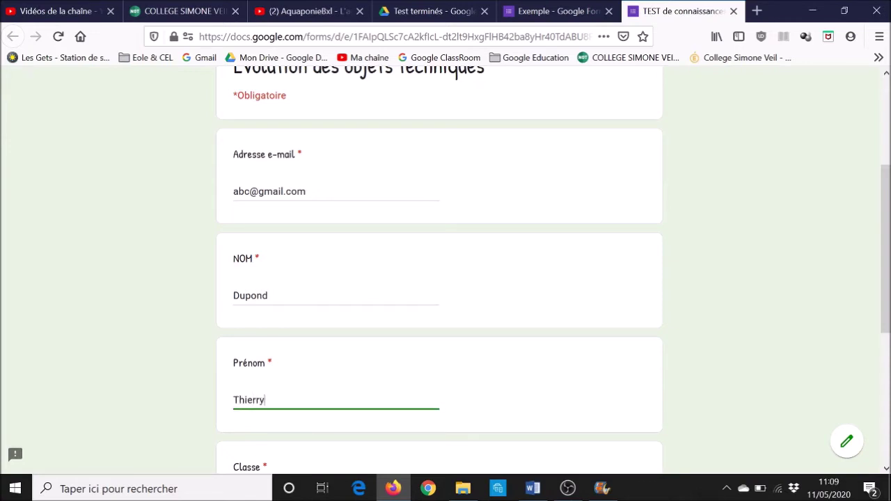
scroll(282, 309, down, 1)
click(282, 309)
Choose class 4ème 1 under Classe and go to the next page
scroll(282, 309, down, 2)
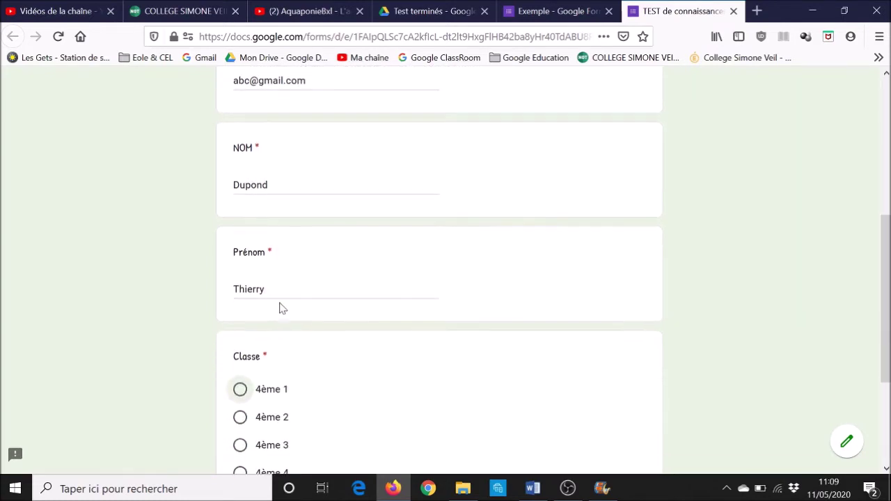
click(239, 352)
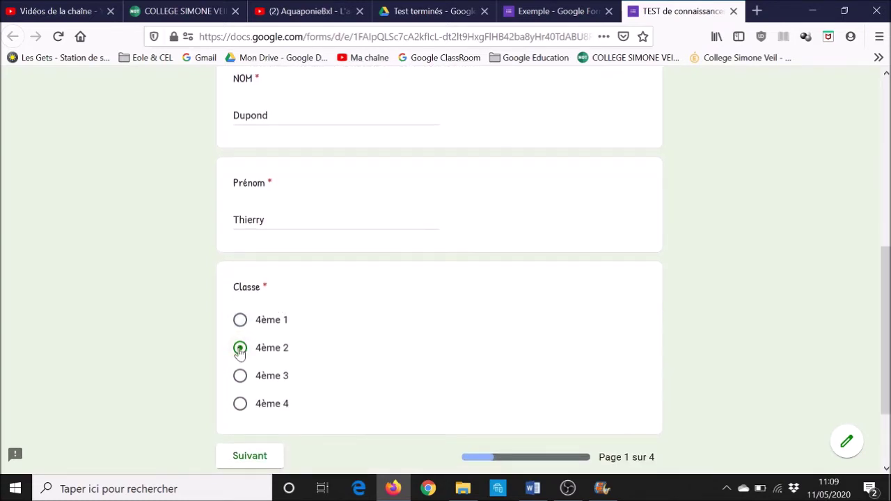
click(241, 388)
click(240, 322)
click(250, 457)
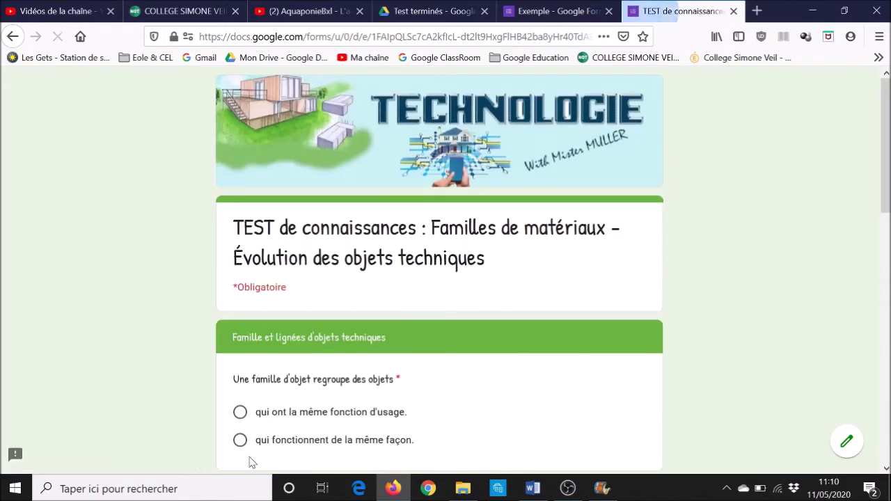
Answer that object families are those 'qui ont la même fonction d'usage'
scroll(192, 363, down, 2)
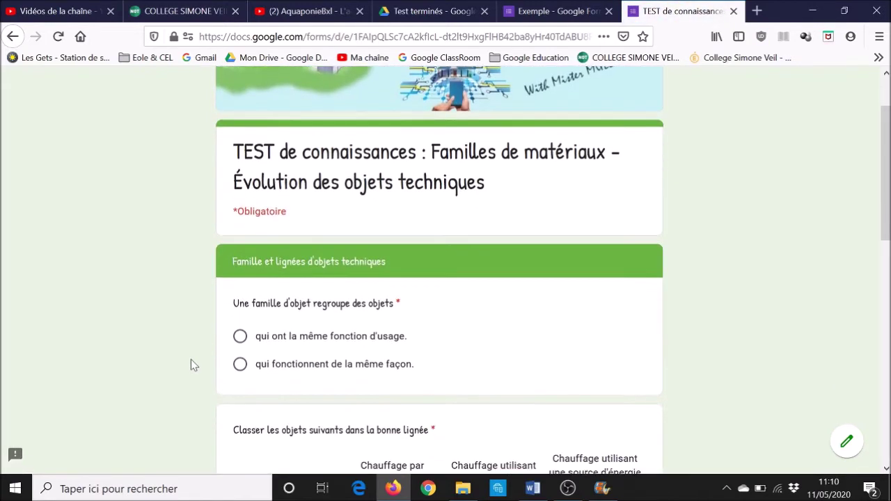
click(240, 315)
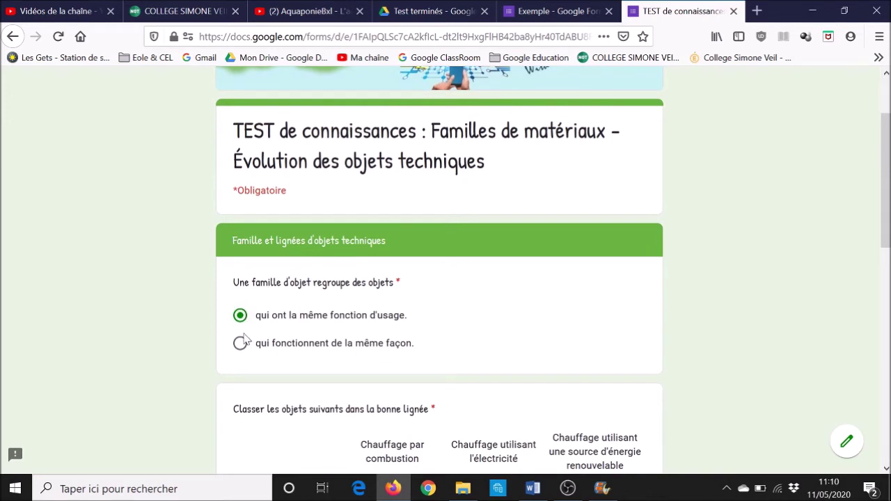
click(241, 343)
click(241, 316)
Classify the heating systems from Chaudière au fioul to Radiateur à convecteur électrique
scroll(241, 317, down, 4)
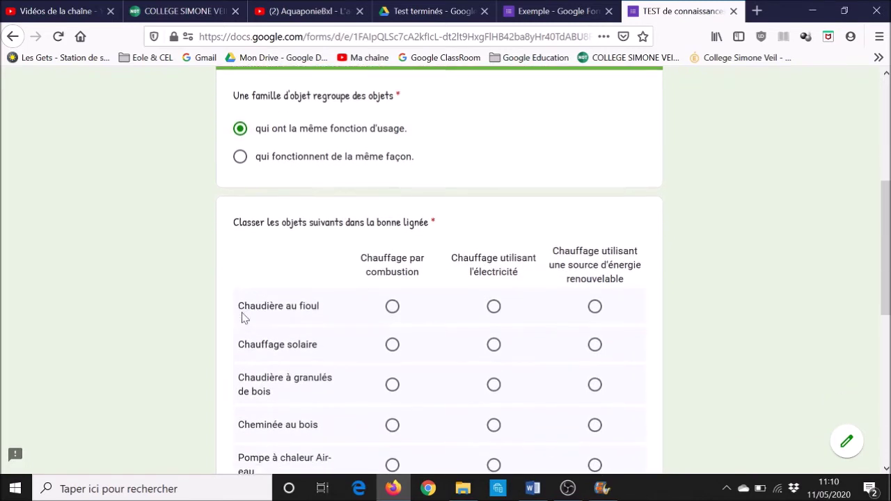
scroll(242, 318, down, 1)
click(411, 251)
click(495, 248)
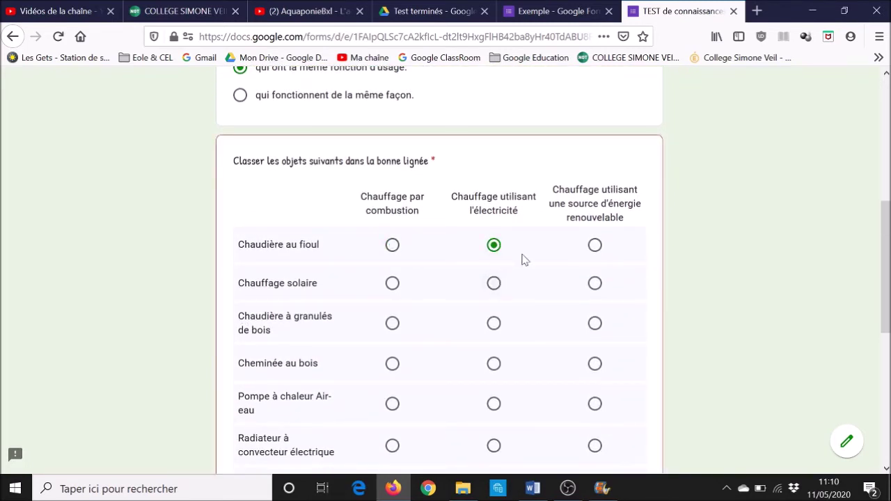
click(595, 246)
click(495, 285)
click(493, 324)
click(393, 364)
click(497, 409)
click(595, 447)
Classify the remaining heating systems, from radiant panel to accumulation radiator, and continue
scroll(595, 452, down, 1)
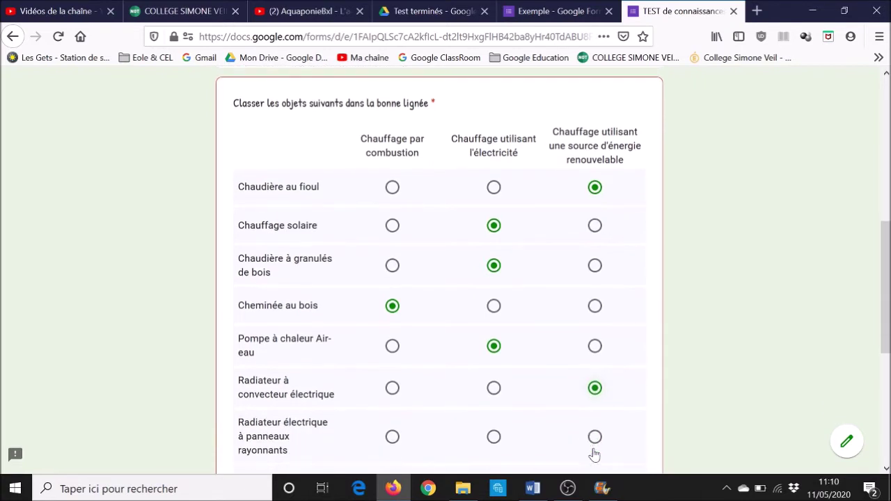
scroll(594, 454, down, 1)
click(495, 369)
click(494, 419)
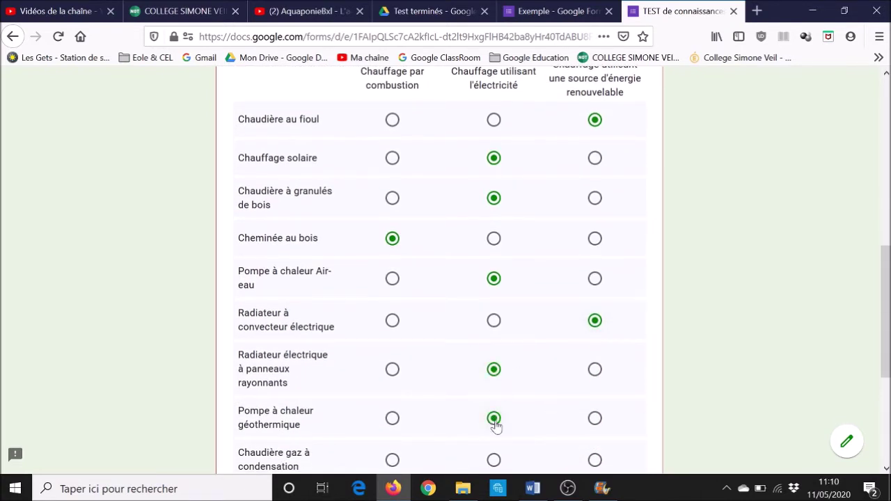
scroll(494, 421, down, 2)
click(390, 326)
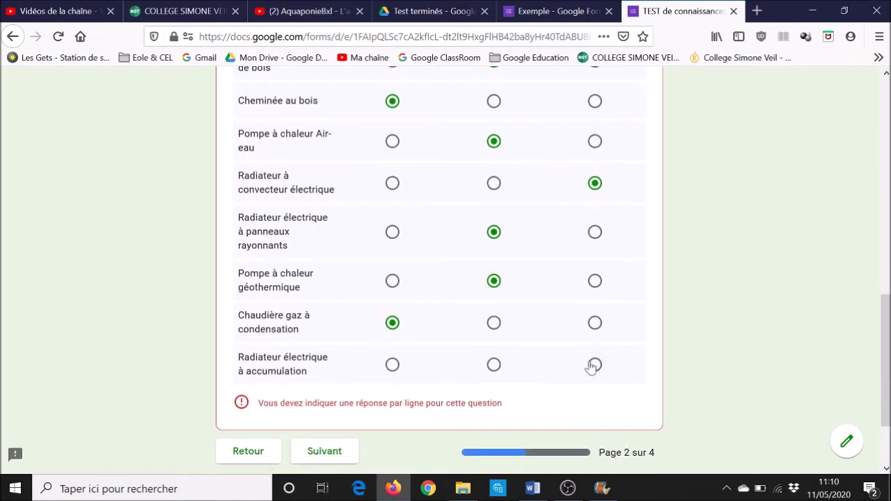
click(591, 366)
scroll(591, 368, down, 2)
click(325, 350)
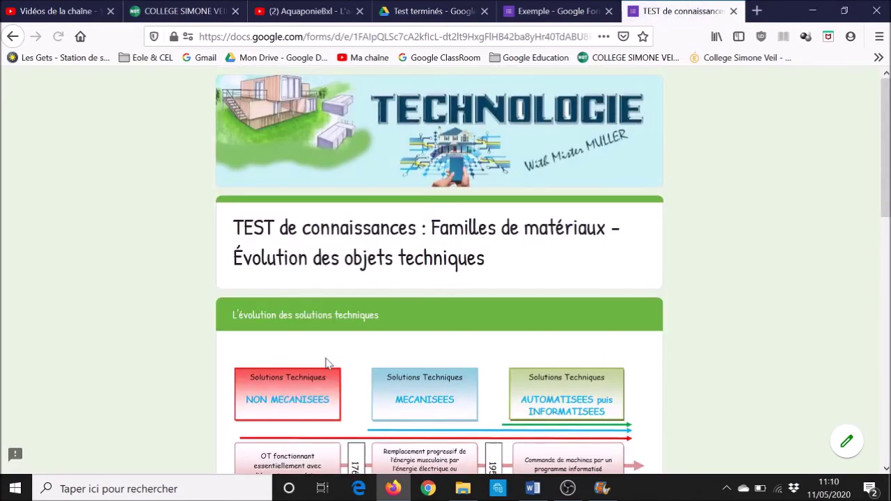
Tick principles per era: pre-1769, 1769–1950 and post-1950 rows, then continue
scroll(326, 363, down, 4)
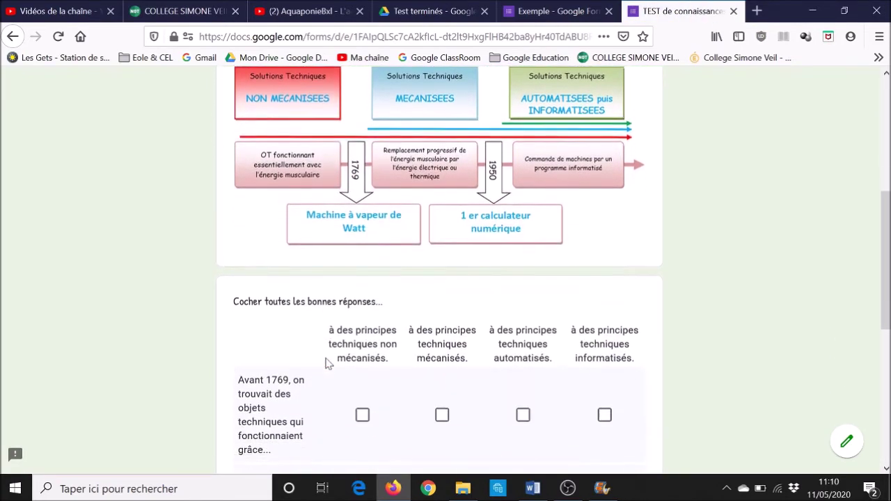
scroll(326, 362, down, 1)
click(362, 339)
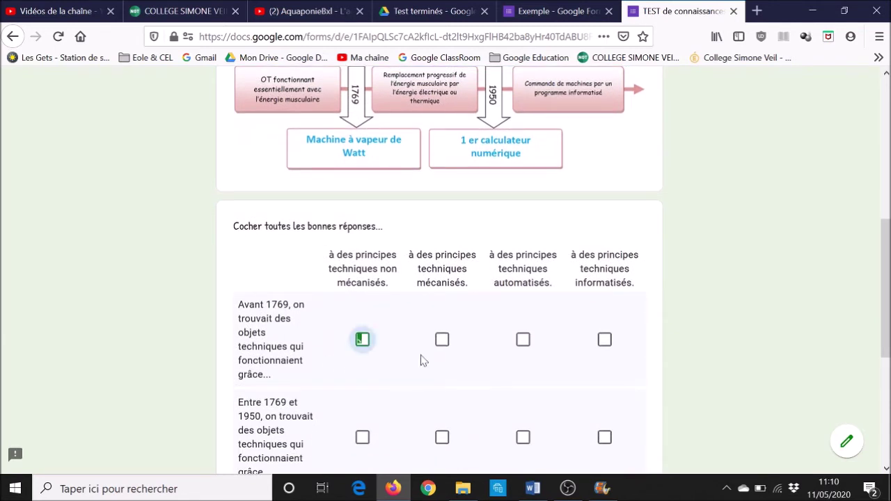
click(444, 348)
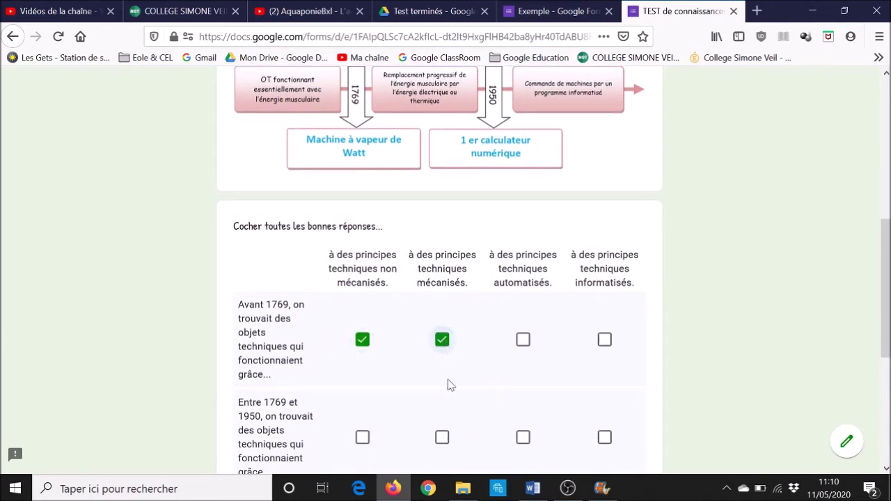
click(442, 438)
click(522, 437)
click(605, 438)
scroll(605, 439, down, 2)
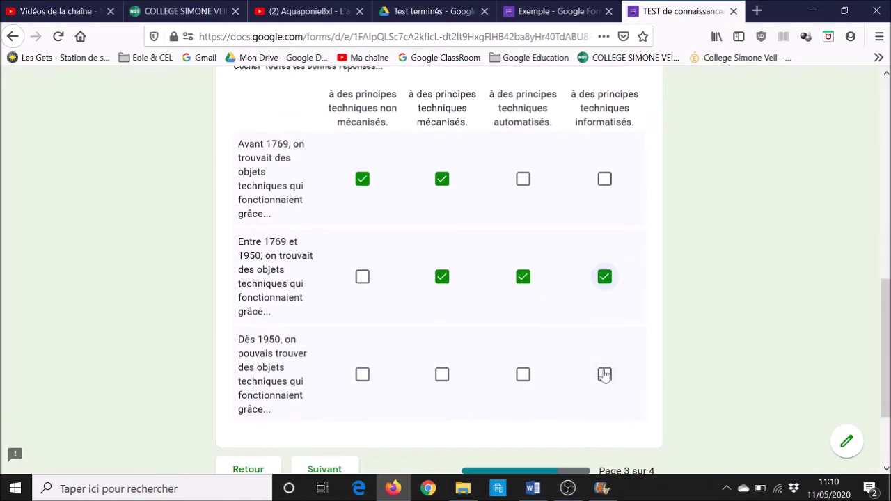
click(605, 387)
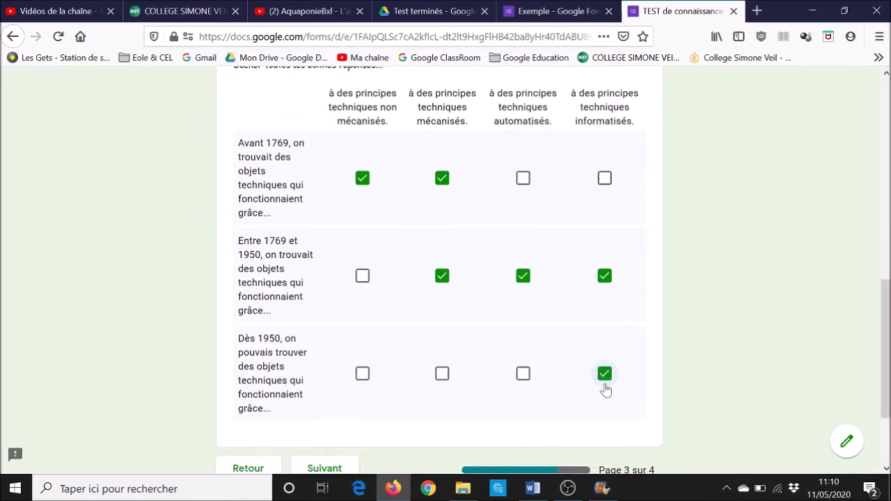
scroll(606, 388, down, 2)
click(322, 367)
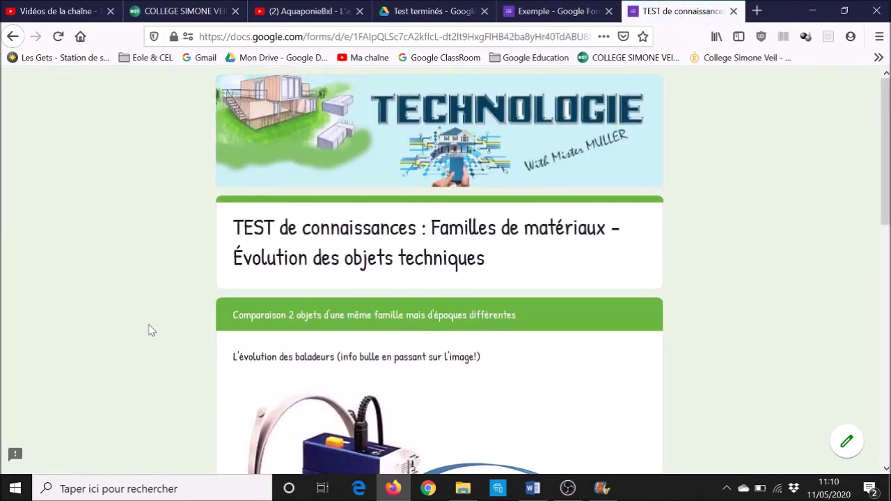
scroll(151, 330, down, 4)
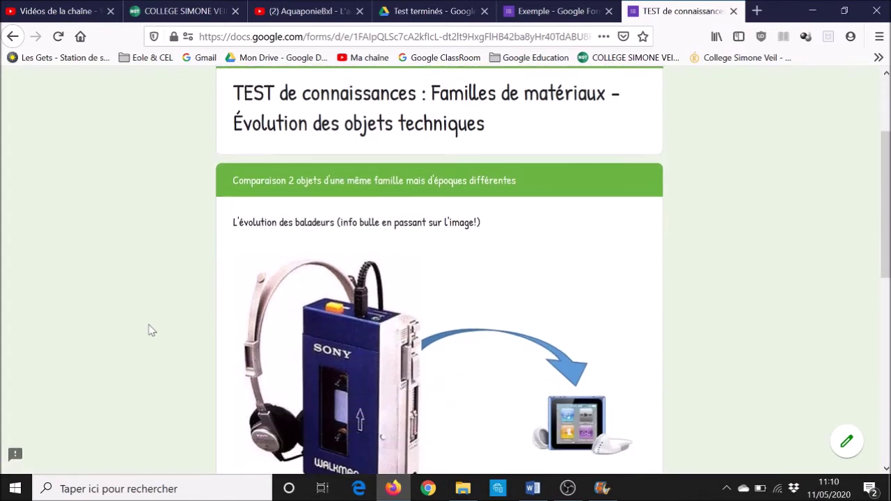
scroll(151, 330, down, 1)
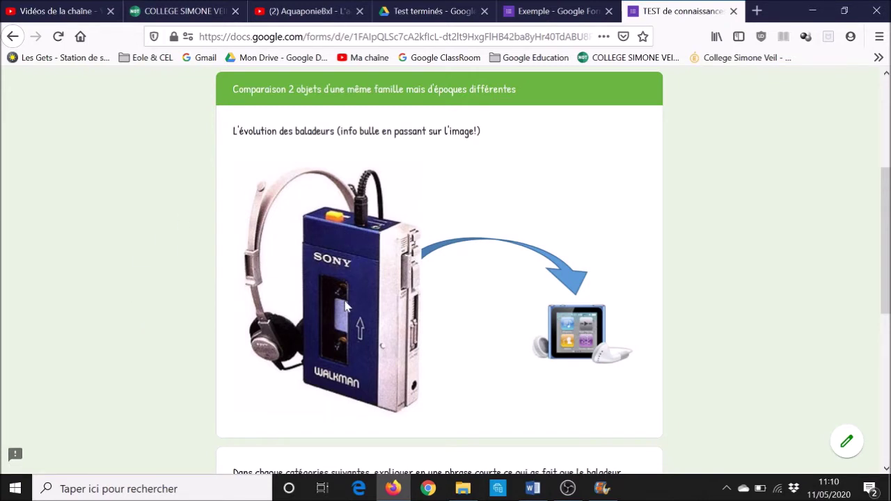
mouse_move(345, 302)
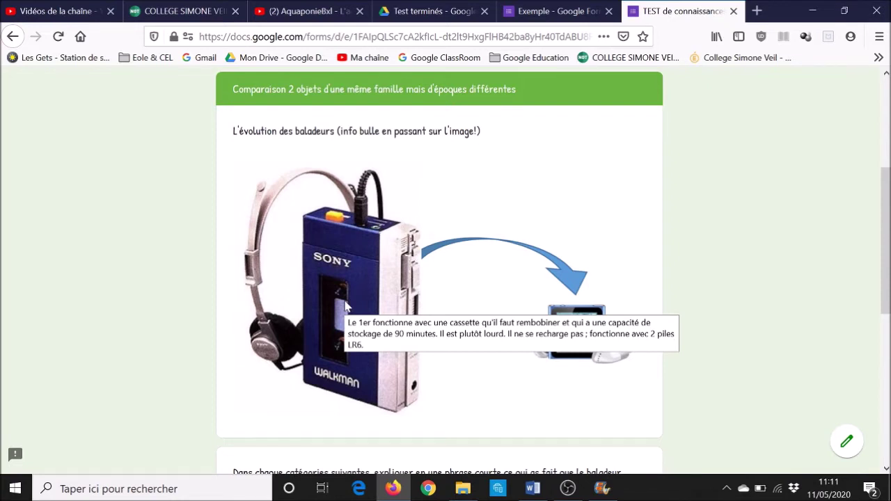
scroll(344, 306, down, 5)
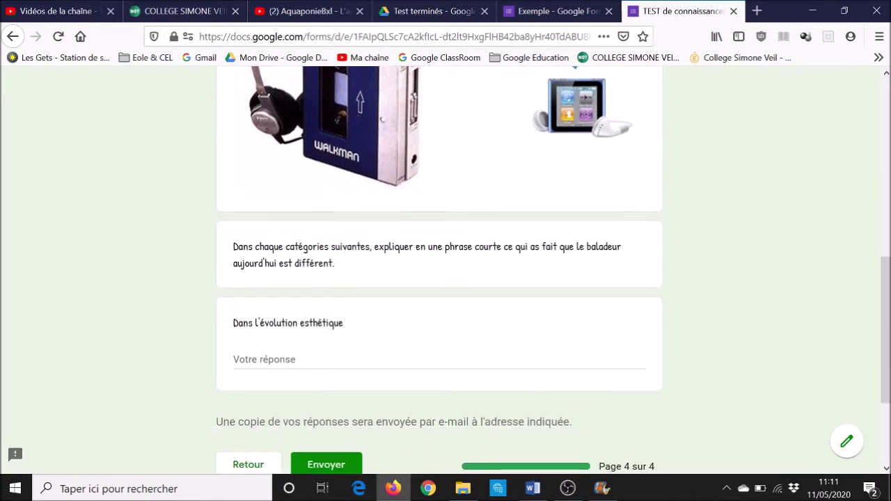
scroll(186, 386, down, 2)
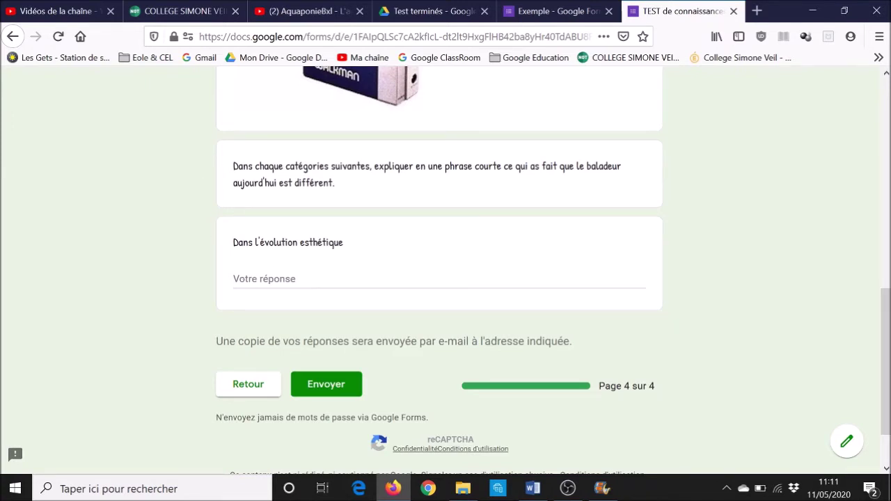
Answer the aesthetic evolution question with 'Il y a plus de couleurs aujourd'hui' and submit
click(403, 281)
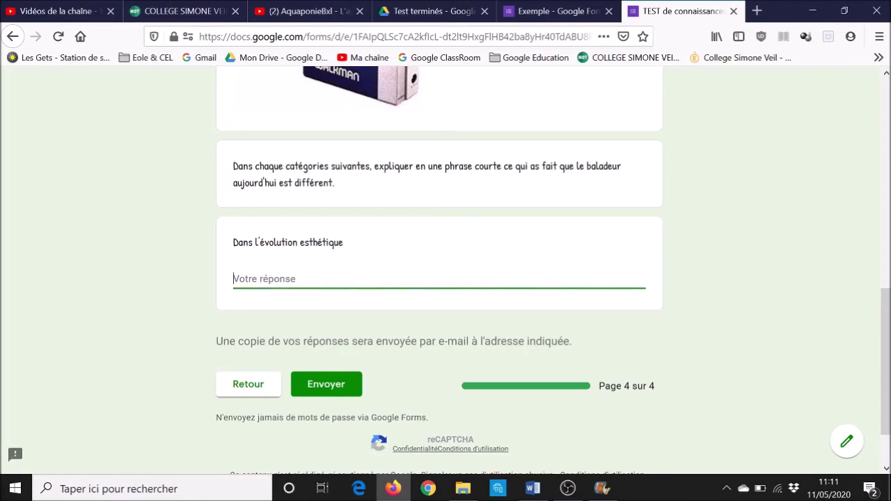
text(Il y a plus de couleurs aujourd'hui)
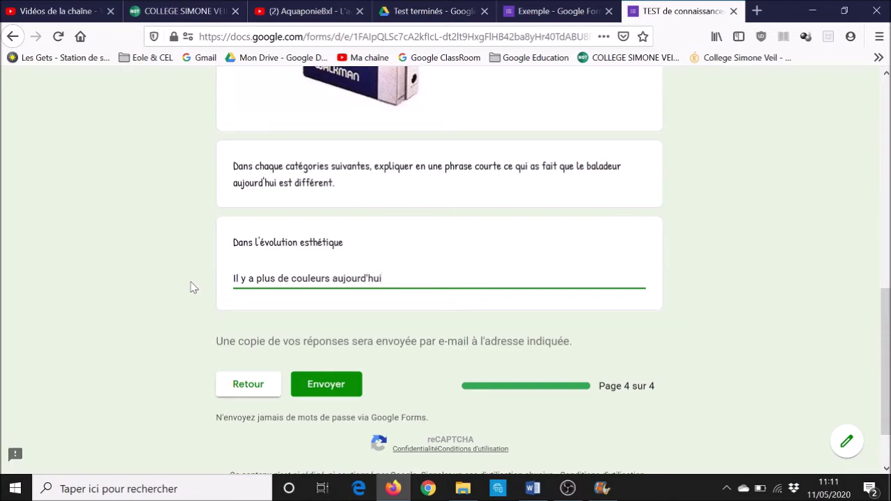
click(330, 394)
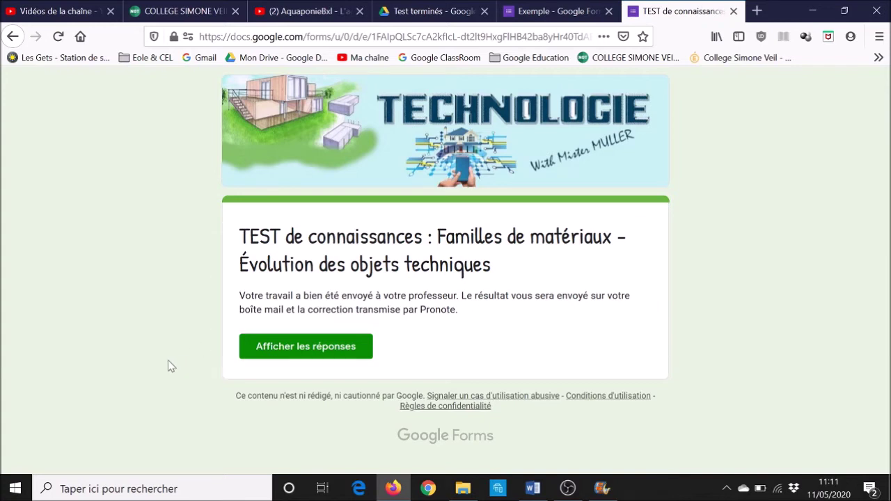
Open the submitted answers with 'Afficher les réponses' and scroll to the last question
click(314, 351)
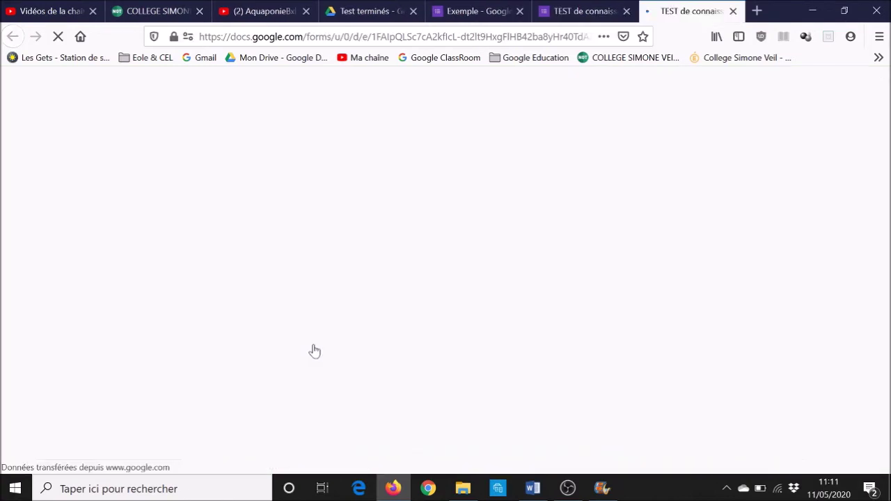
scroll(313, 350, down, 6)
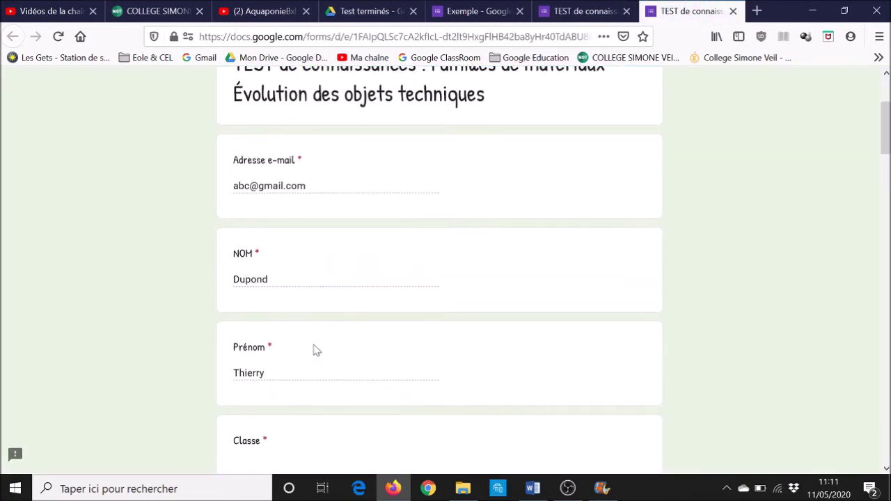
scroll(313, 350, down, 10)
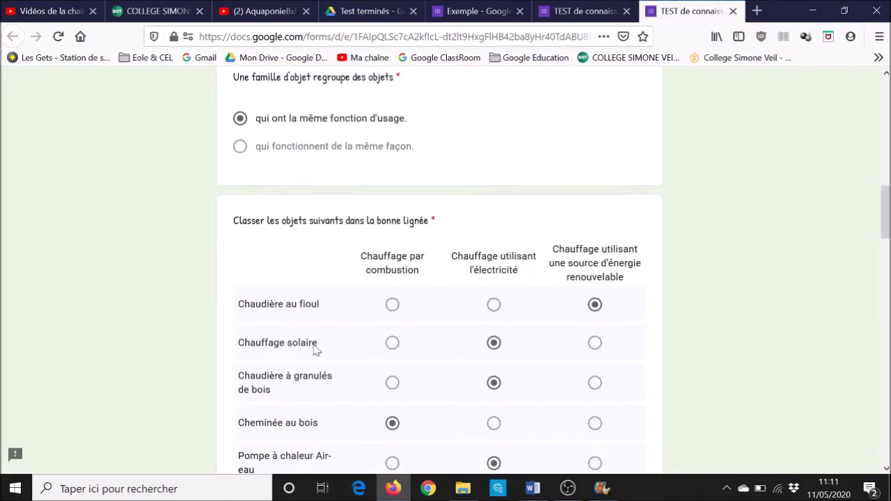
scroll(314, 350, down, 10)
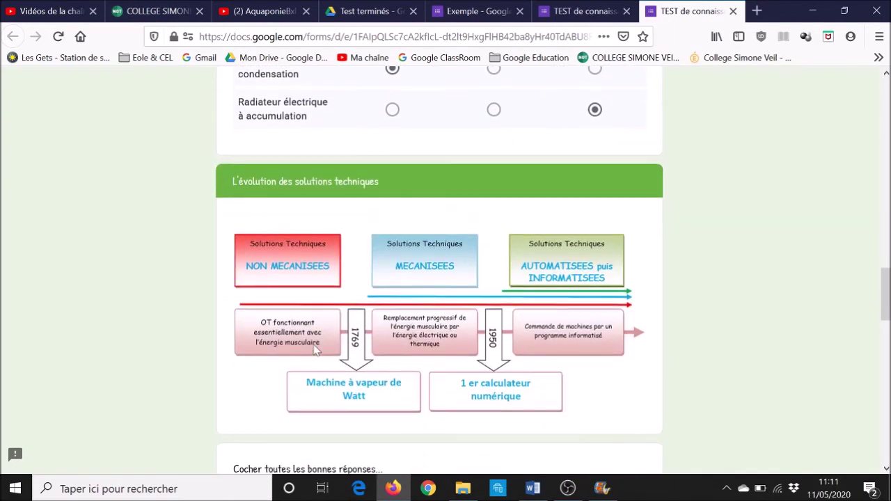
scroll(314, 350, down, 10)
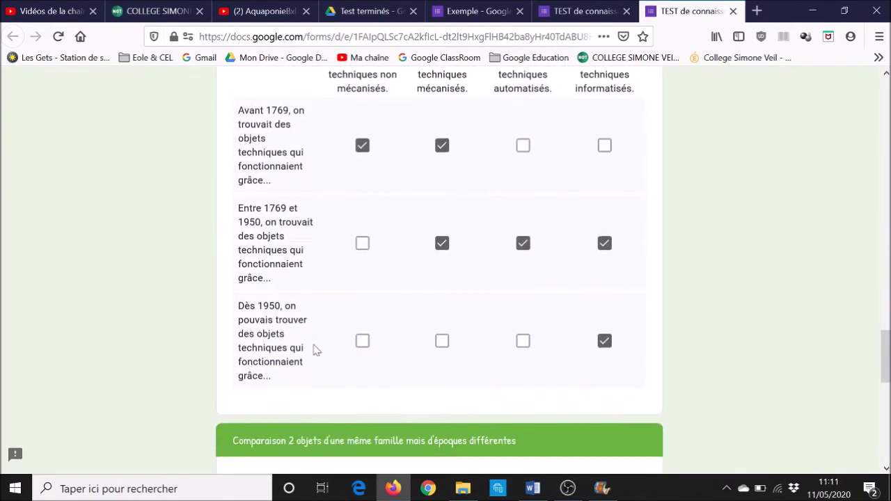
scroll(315, 349, down, 10)
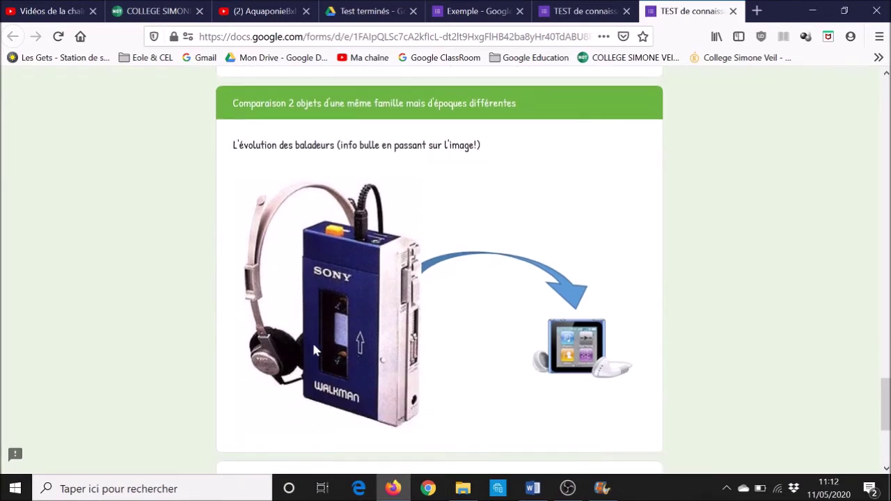
scroll(315, 350, down, 2)
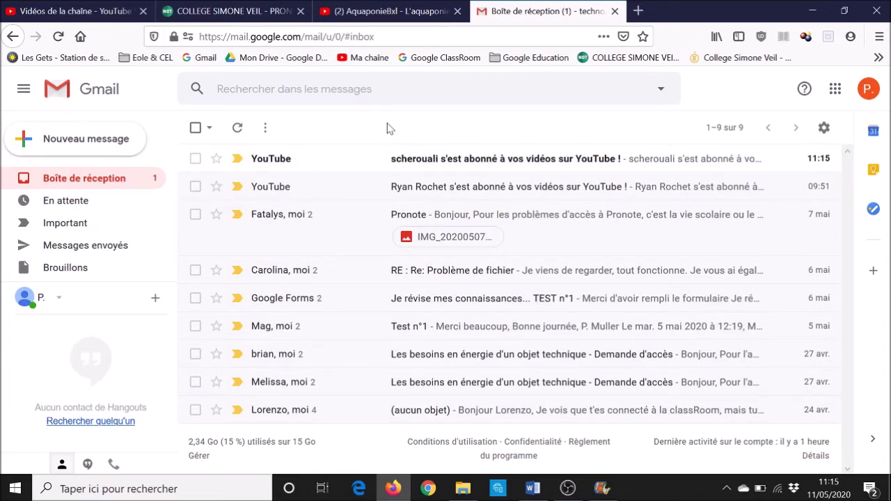
Launch Google Drive from Gmail's Google apps grid
click(838, 97)
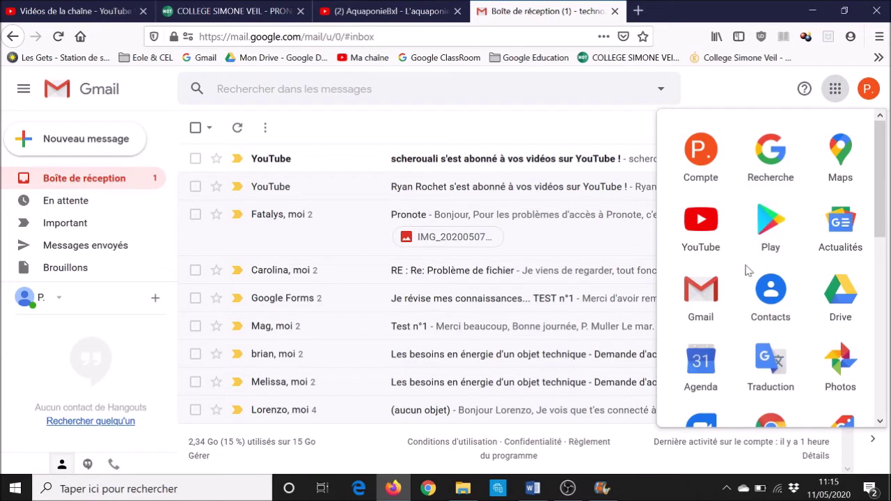
click(848, 307)
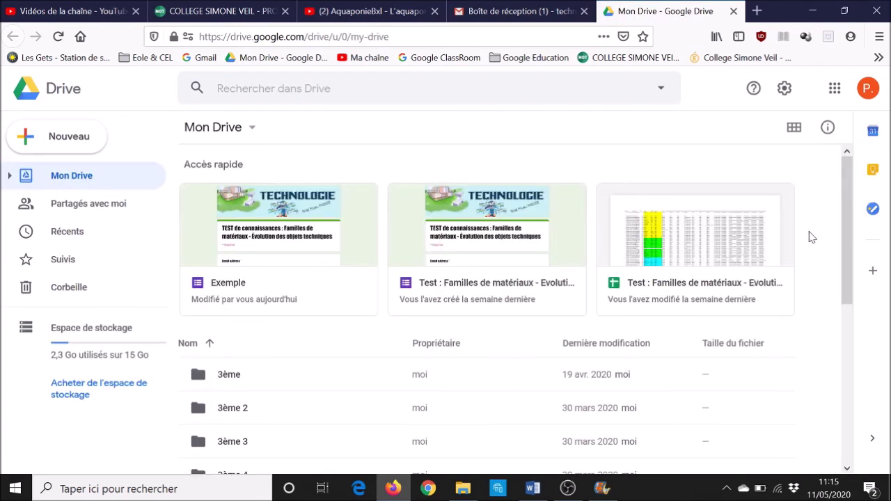
Find the 3ème folder in My Drive and open it
scroll(810, 237, down, 3)
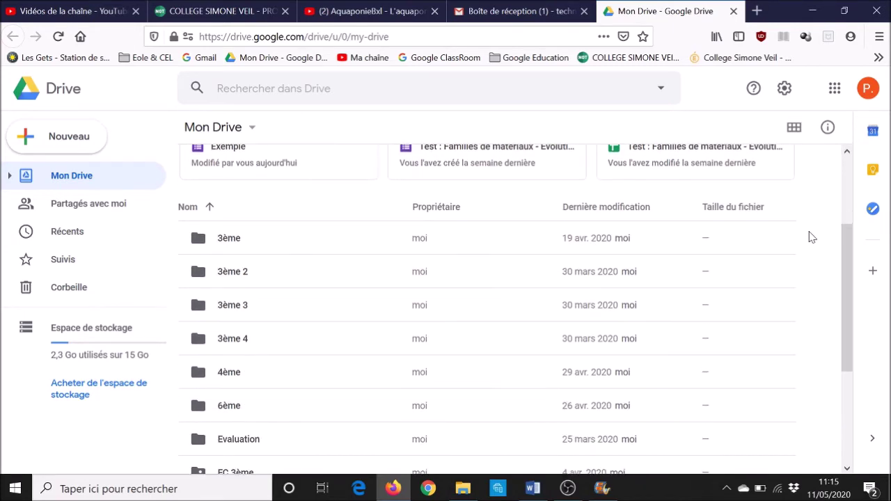
scroll(810, 237, down, 1)
scroll(810, 237, up, 3)
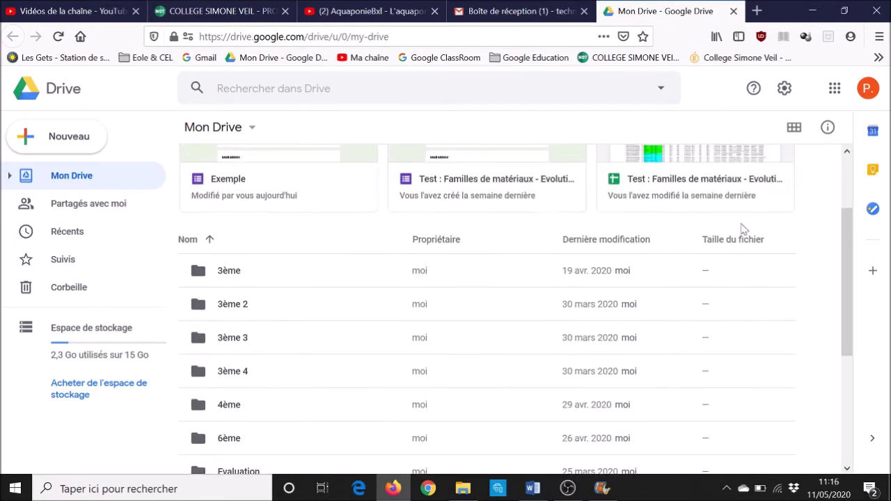
double_click(195, 279)
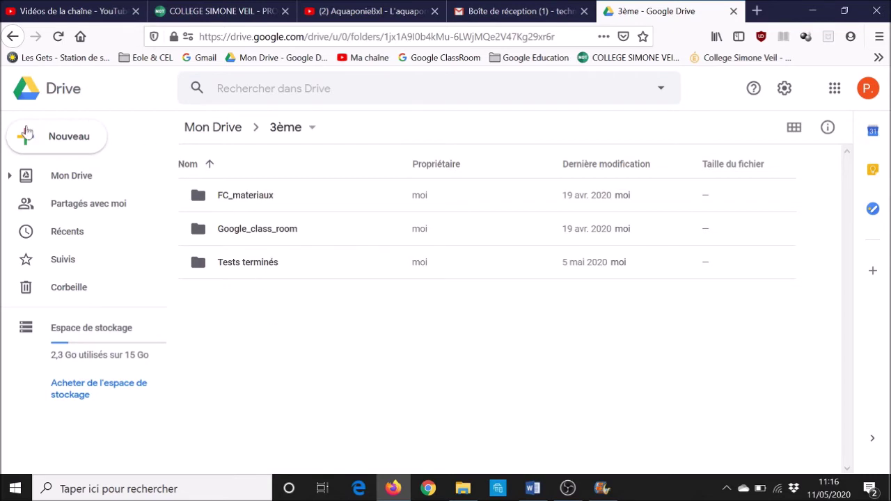
Create a blank Google Form via Nouveau > Plus > Google Forms
click(21, 139)
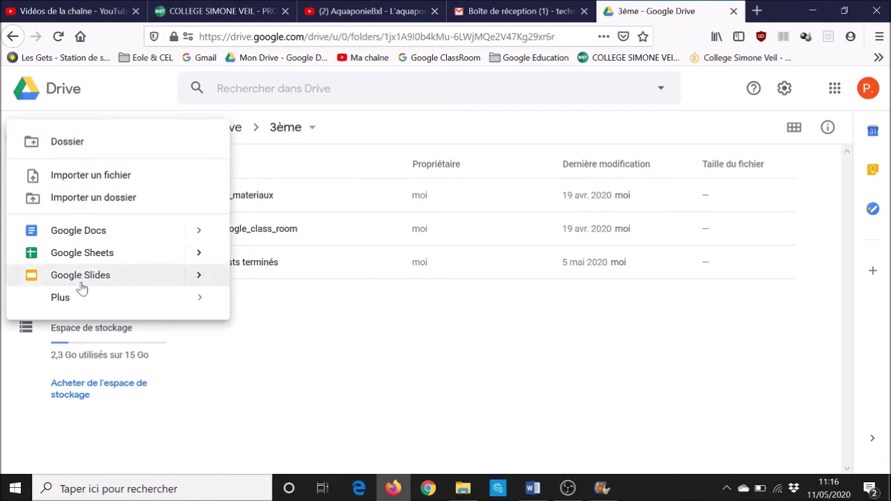
mouse_move(79, 302)
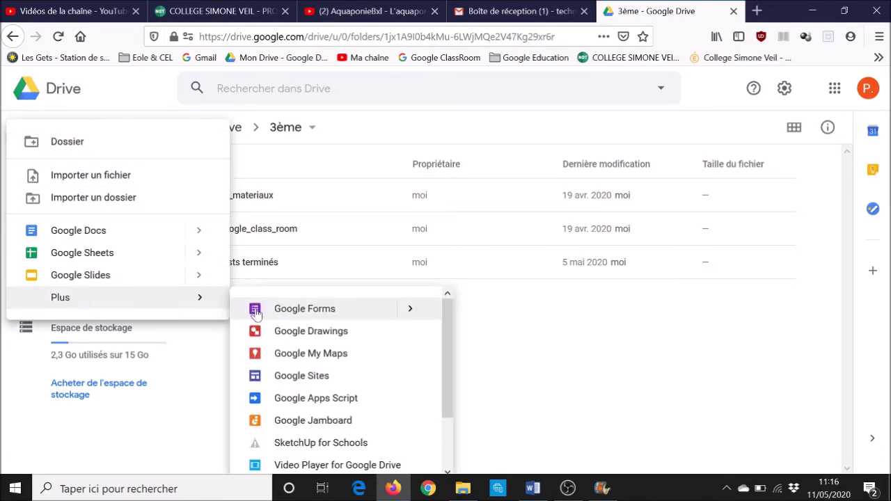
click(304, 309)
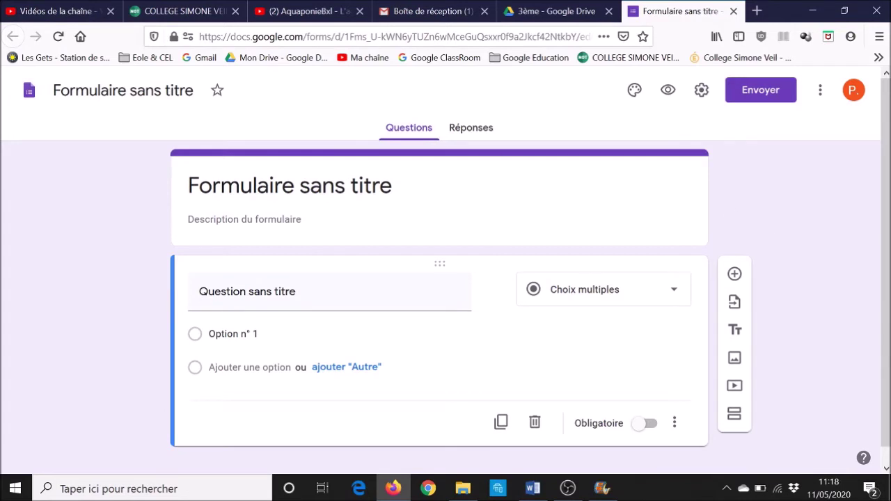
Title the form 'Test de connaissances : L'analyse fonctionnelle' and give the file the same name
click(290, 185)
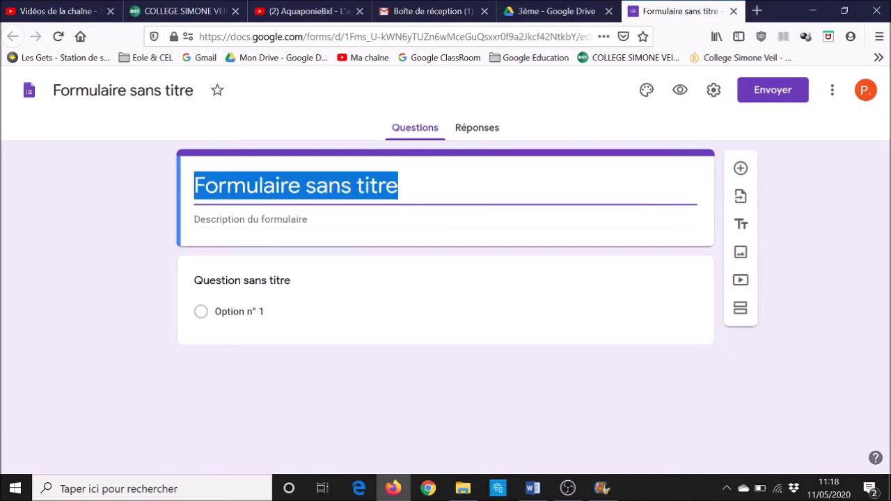
text(Te)
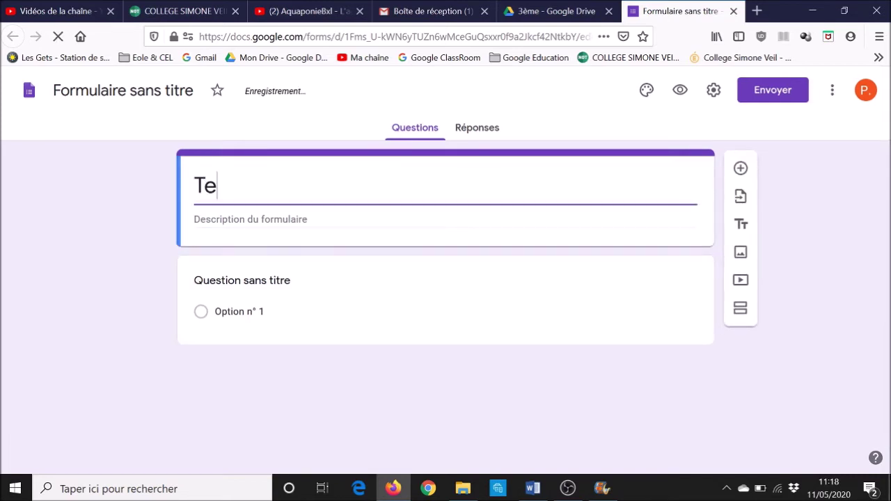
text(st de conna)
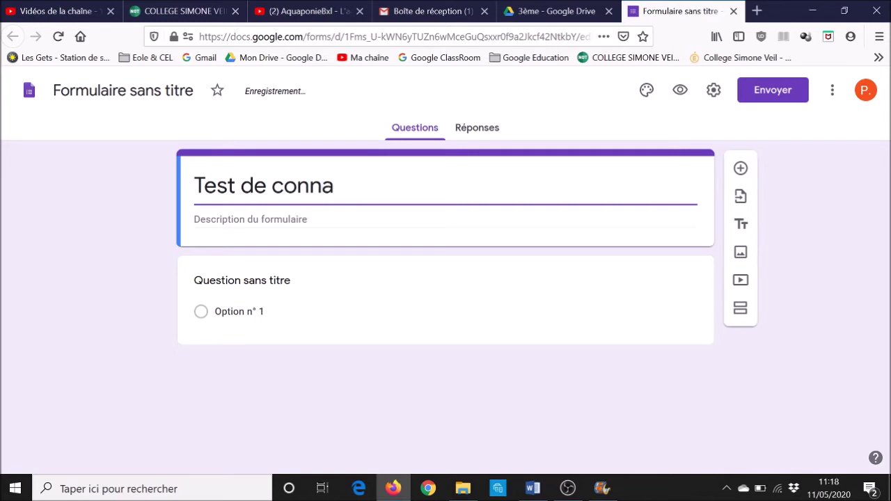
text(issance)
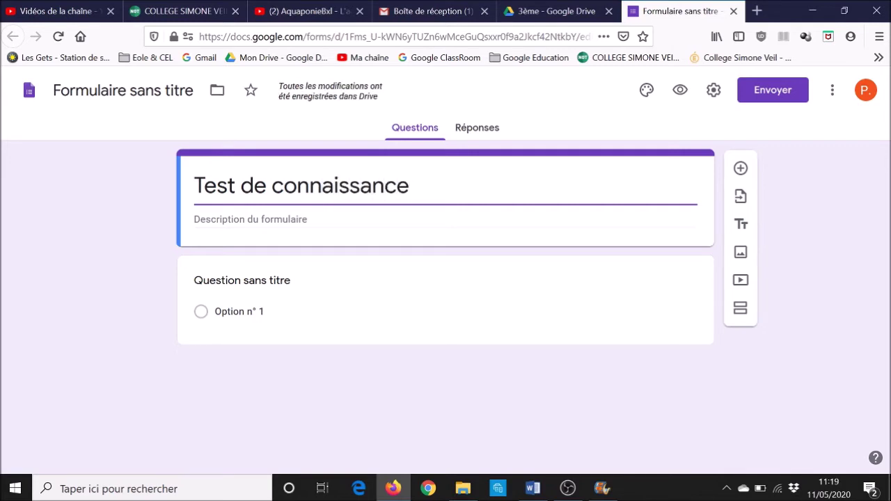
text(s )
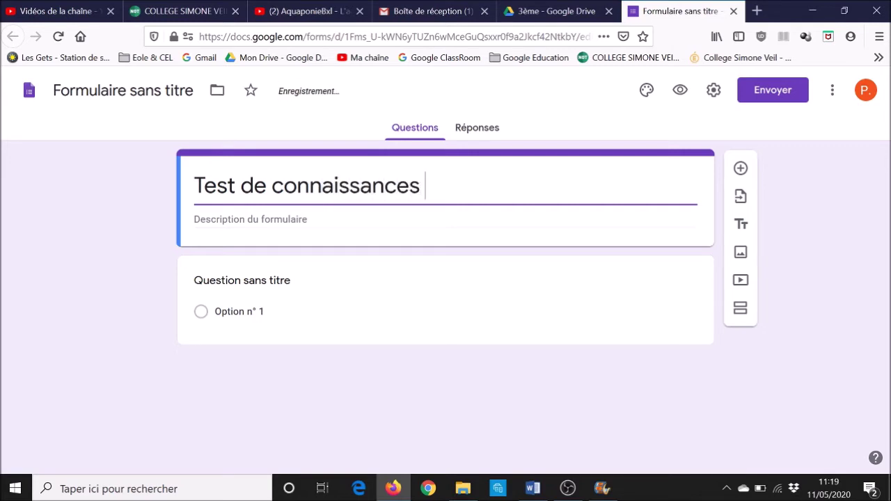
text(: L'analyse)
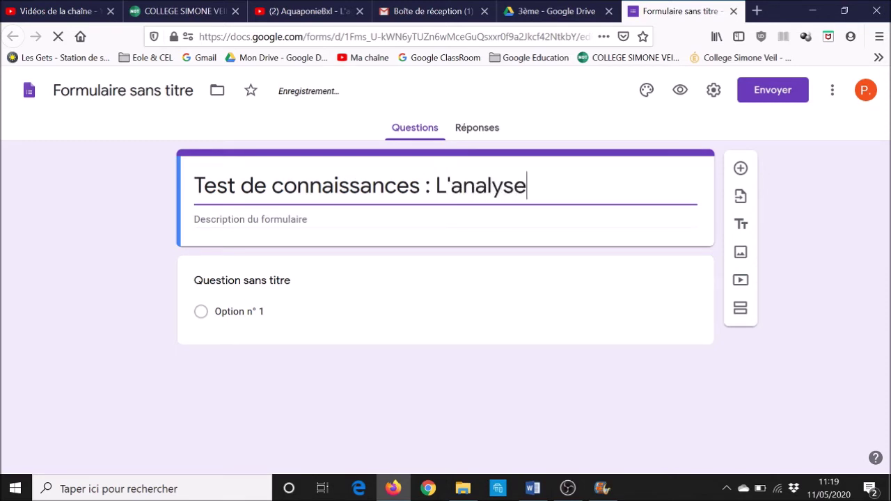
text( fonctio)
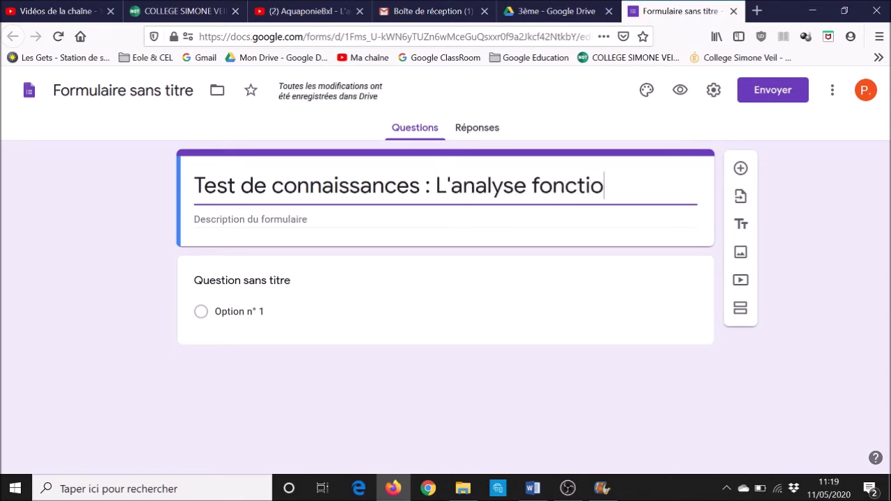
text(nnelle)
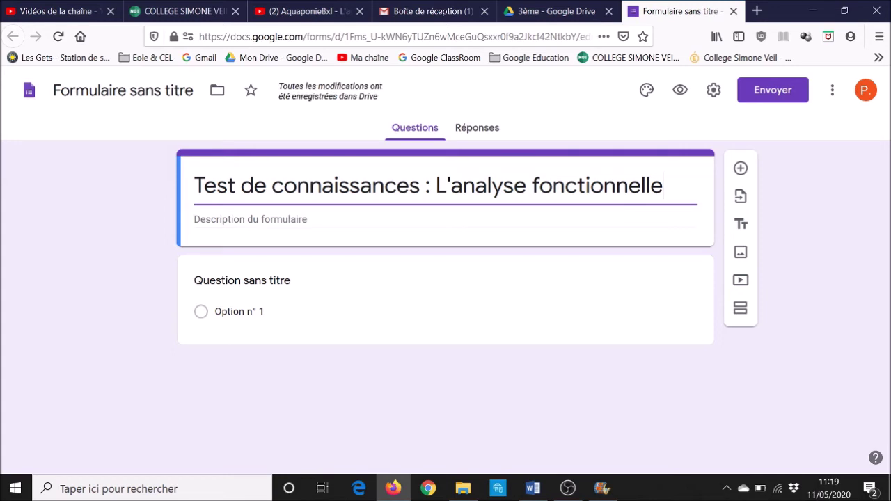
click(123, 90)
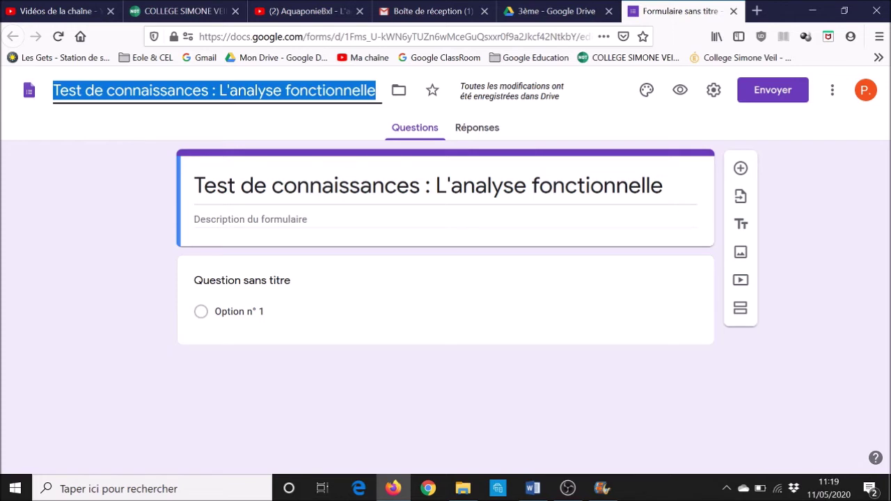
click(229, 90)
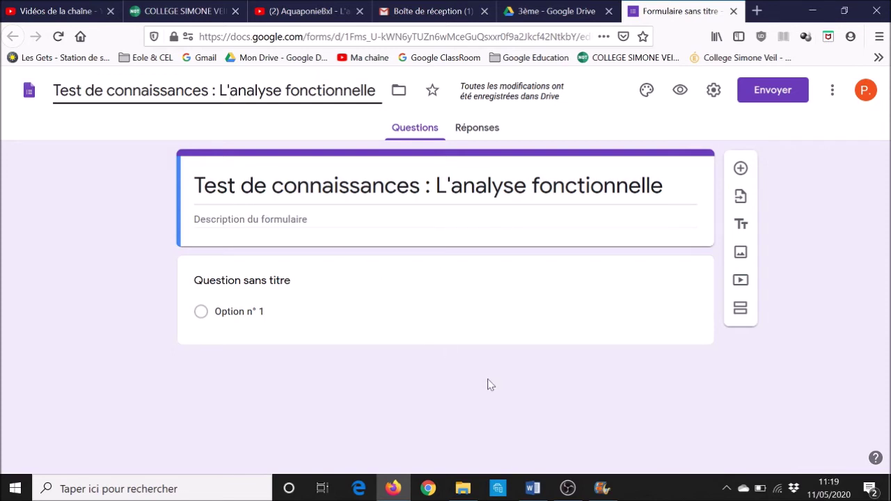
Change the form's theme colour to cyan
click(646, 92)
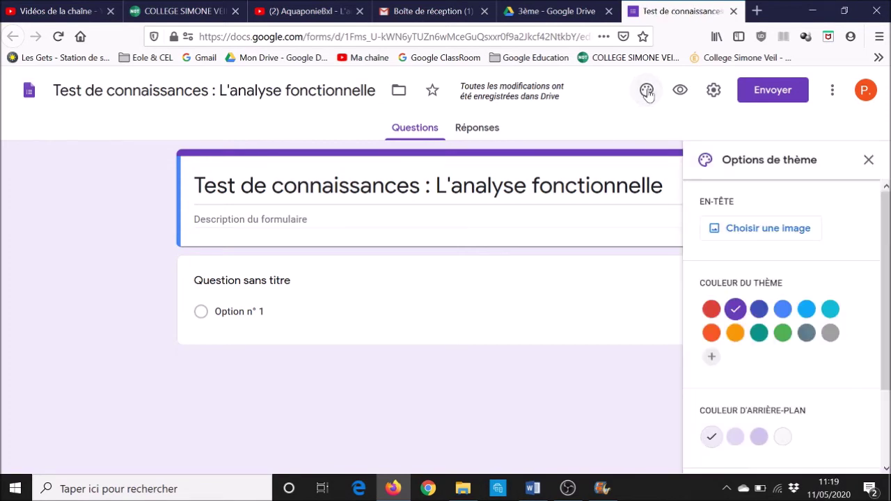
click(784, 311)
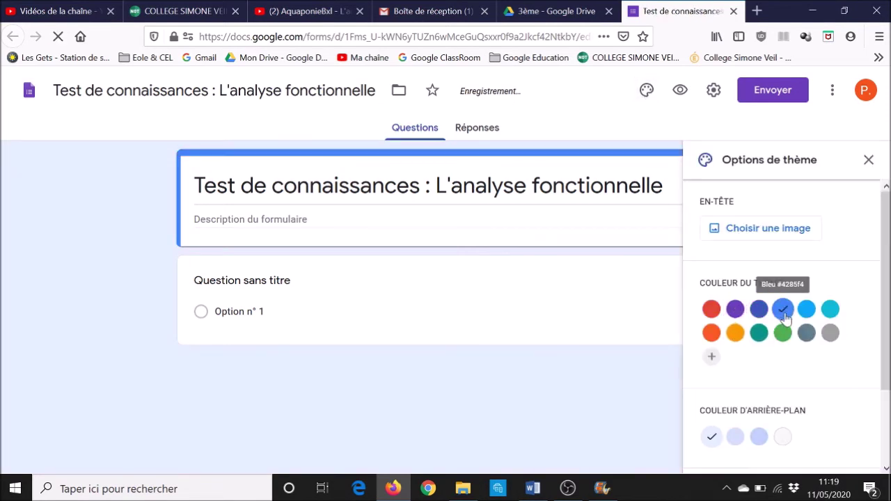
click(830, 310)
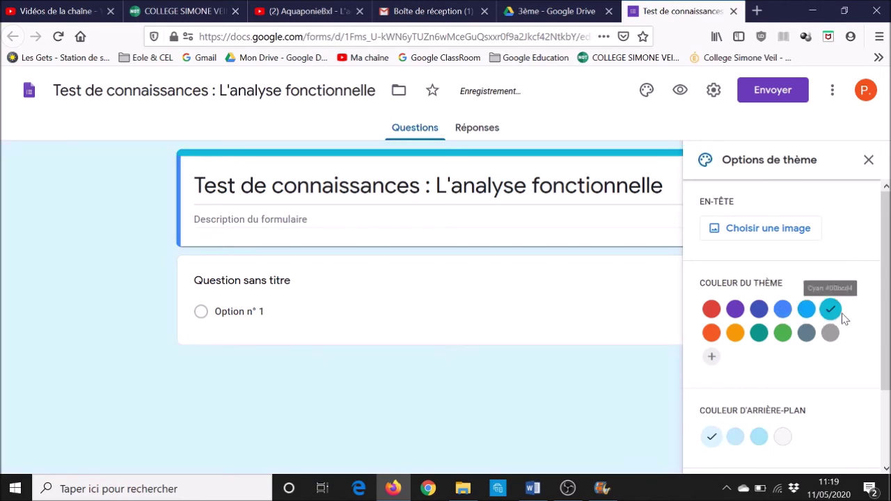
Upload Techno3eme2 from Collège > Google ClassRoom > Thème ClassRoom as the header image
click(741, 229)
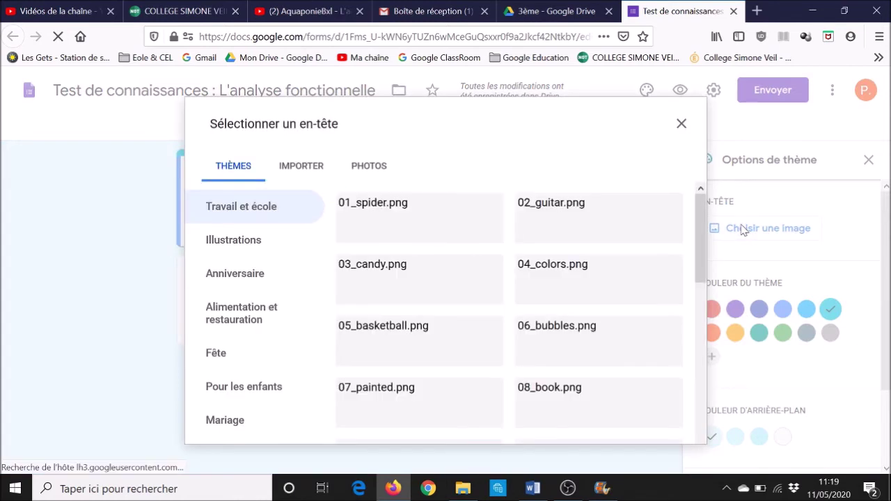
click(299, 167)
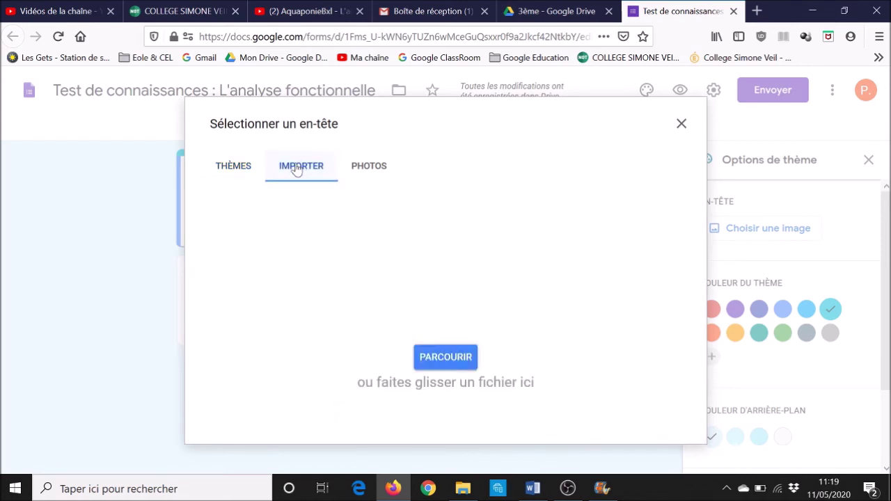
click(438, 358)
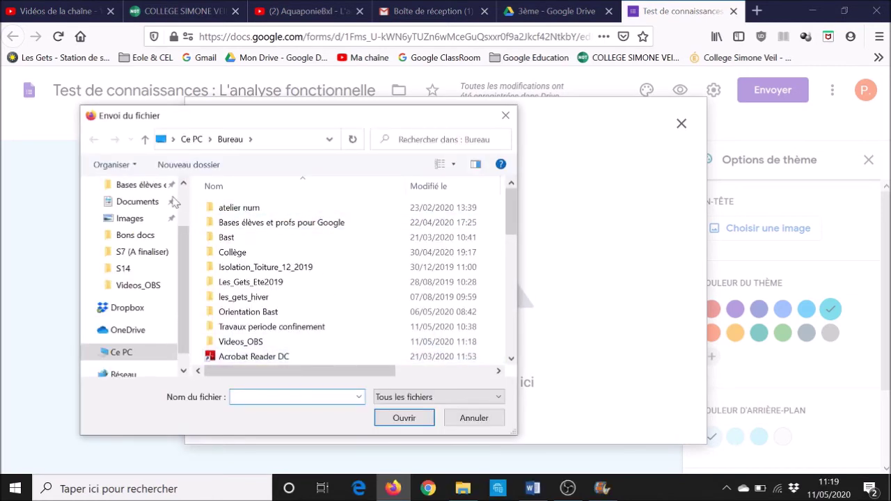
double_click(231, 254)
double_click(240, 237)
double_click(240, 237)
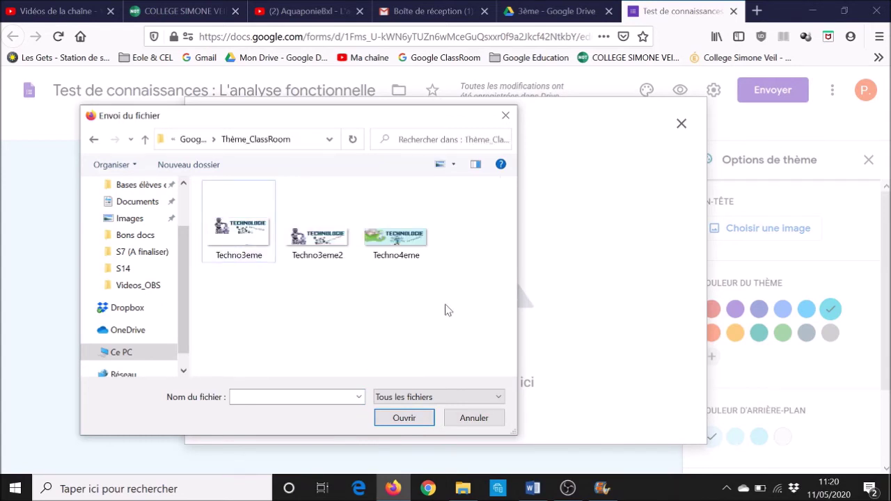
double_click(309, 240)
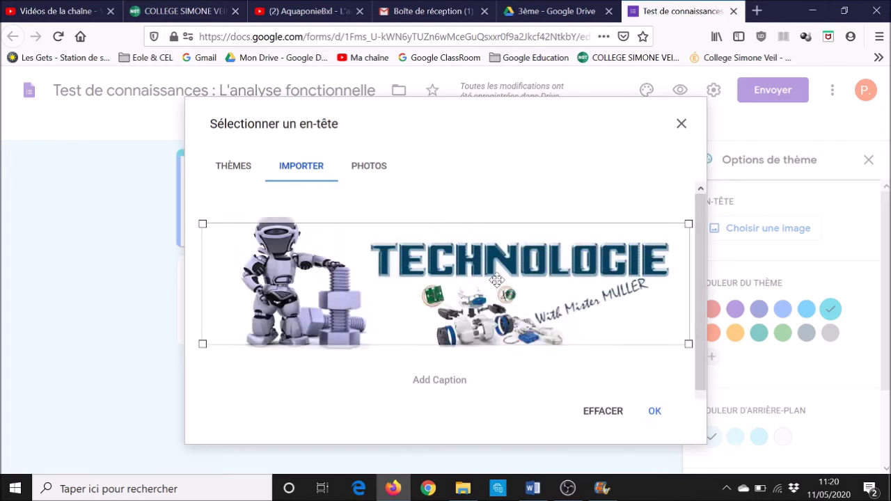
click(656, 417)
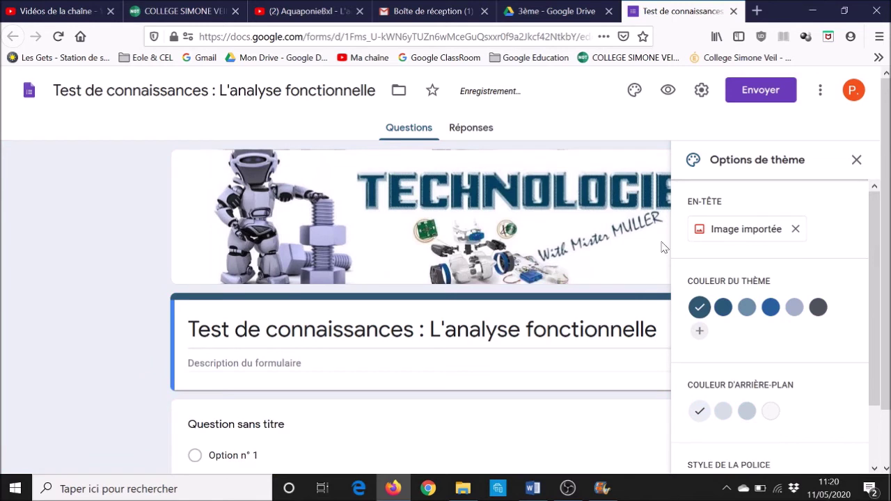
Enable Convertir en questionnaire with grades released Plus tard, save, and reload the editor
click(857, 160)
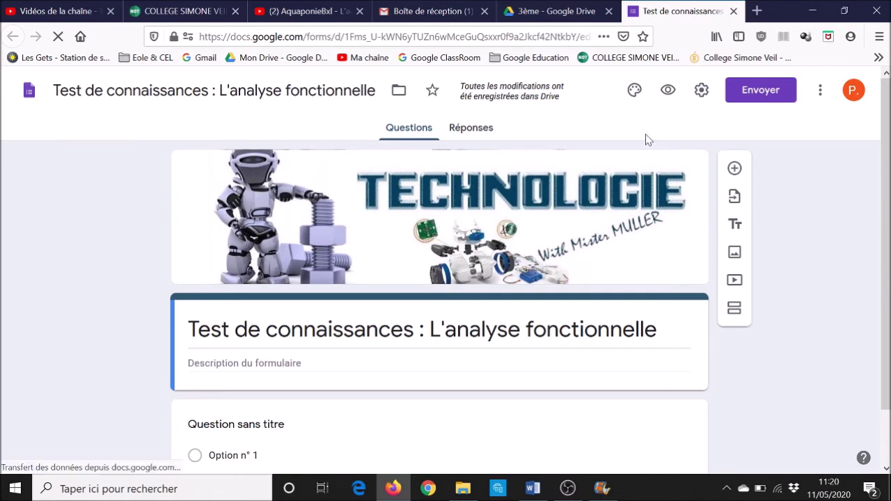
click(702, 90)
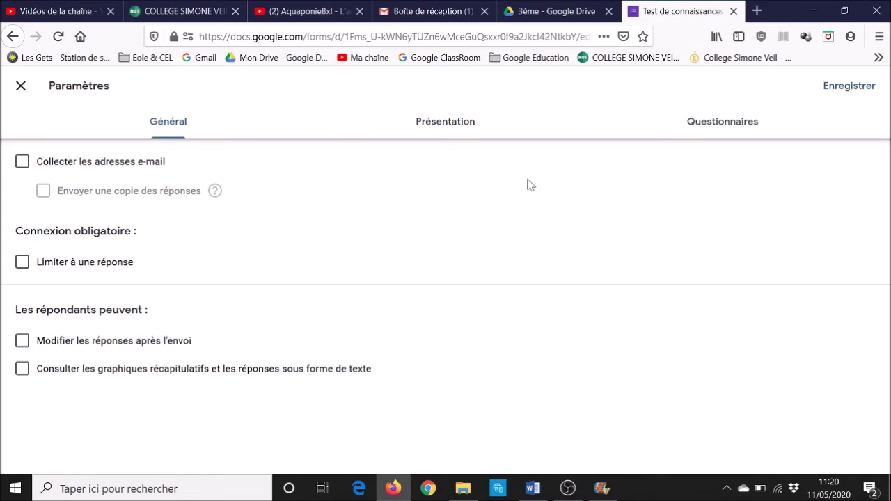
click(722, 136)
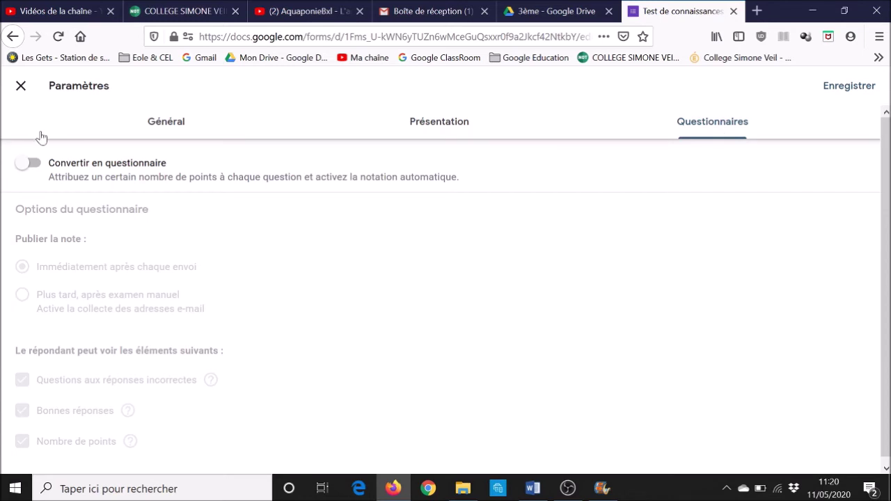
click(34, 166)
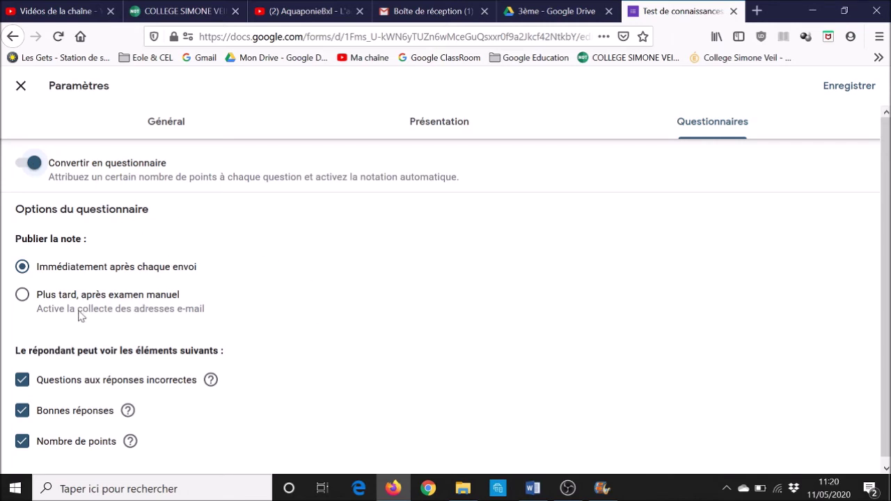
scroll(79, 315, down, 1)
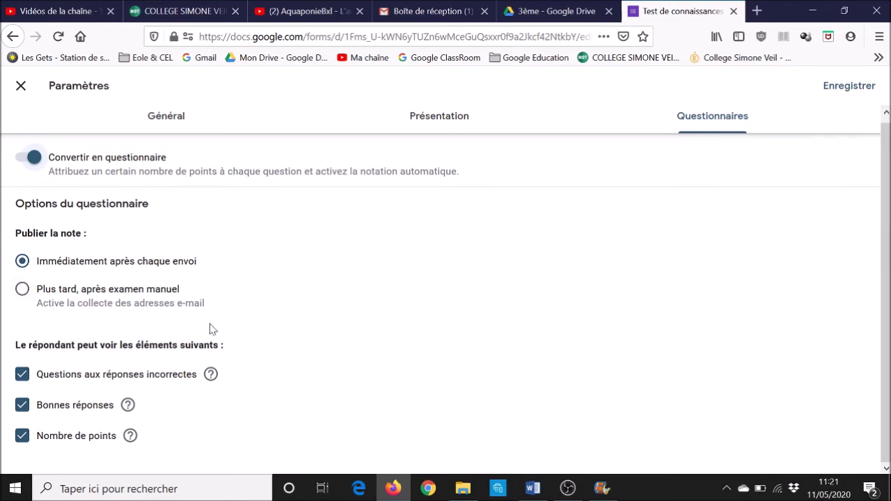
click(22, 289)
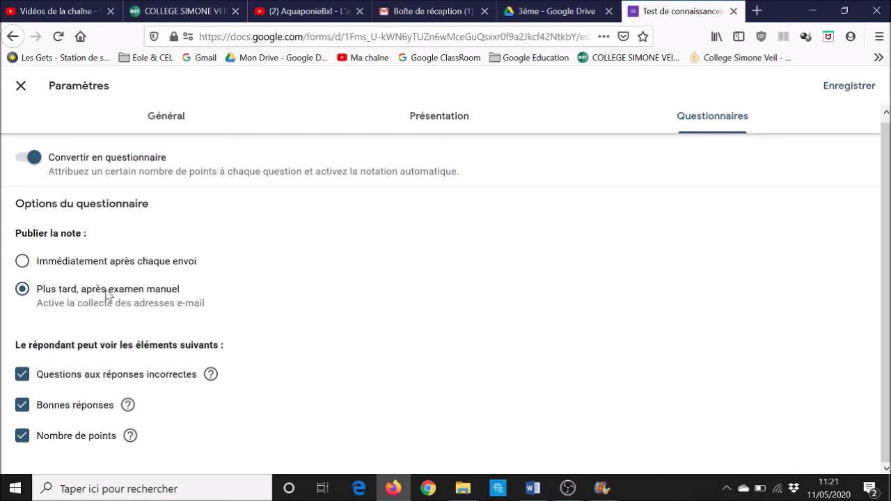
click(843, 87)
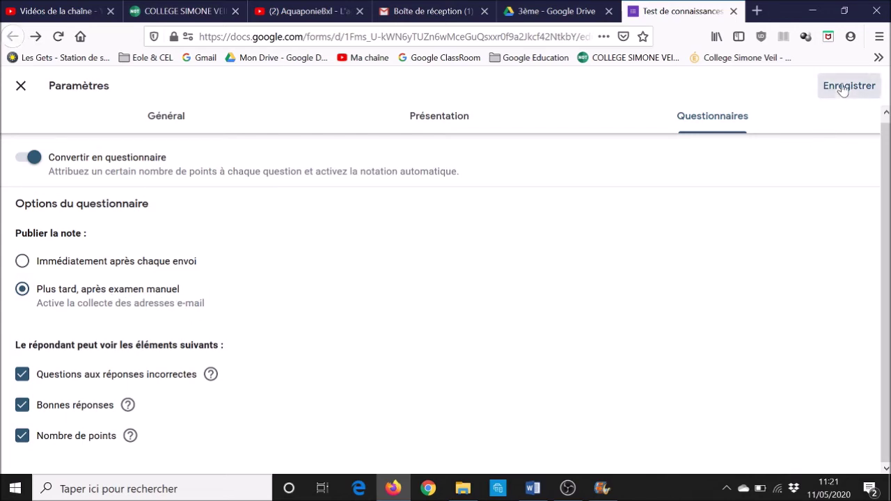
scroll(185, 272, down, 1)
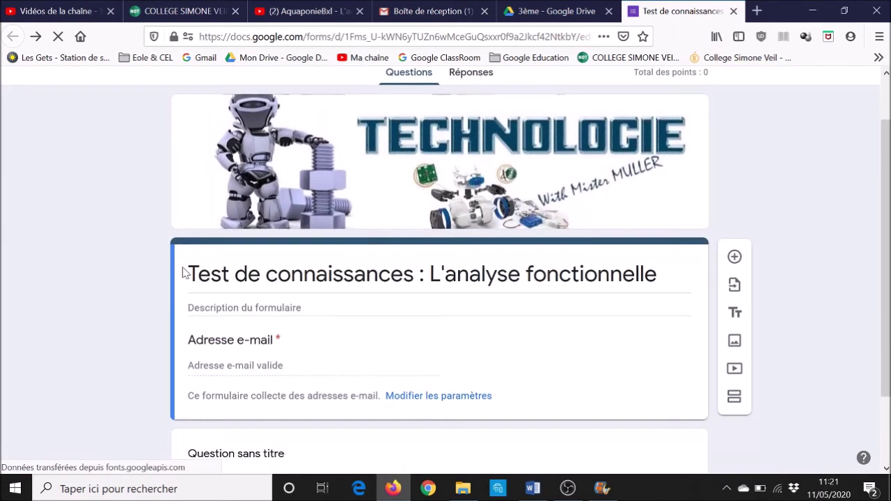
scroll(184, 272, down, 2)
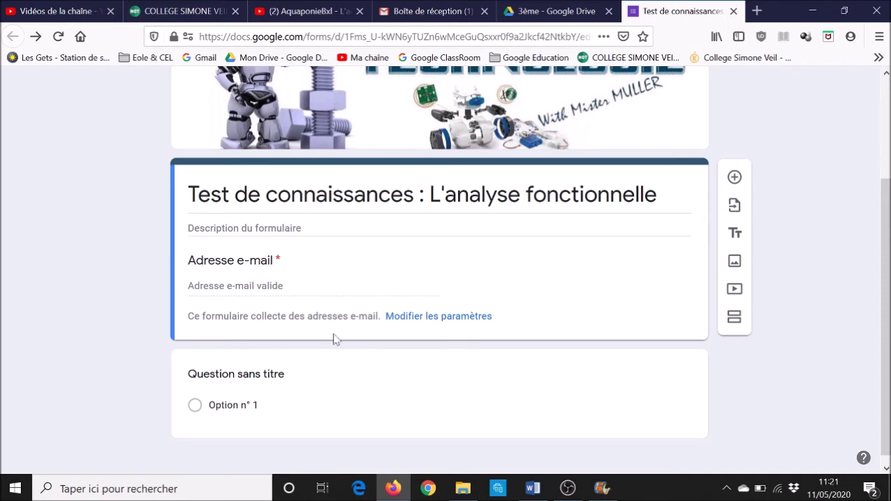
key(F5)
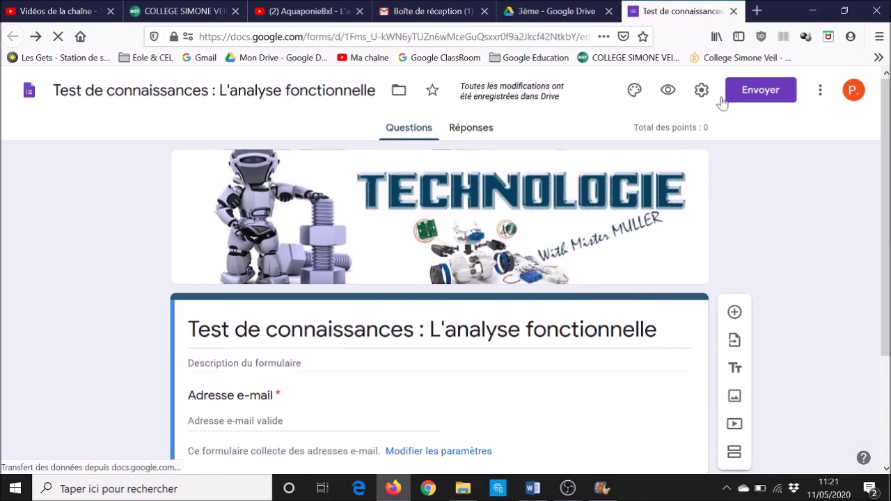
Untick Questions aux réponses incorrectes, Bonnes réponses and Nombre de points in the quiz settings
click(701, 91)
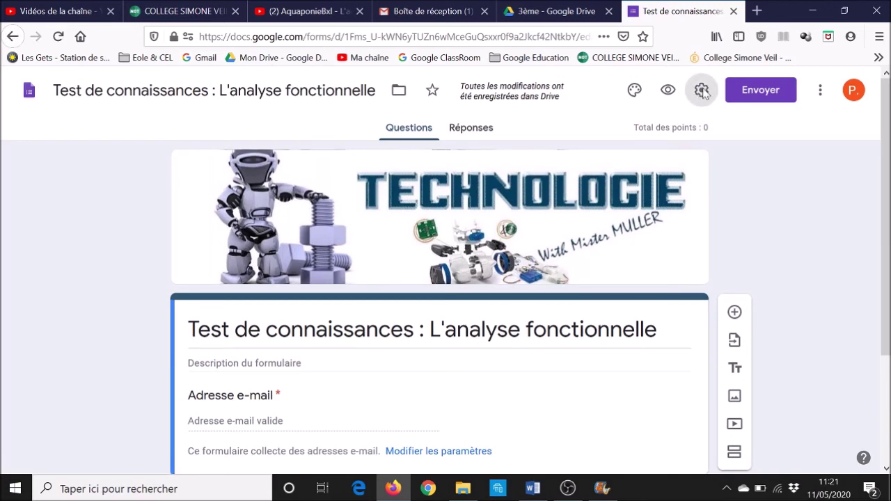
click(724, 130)
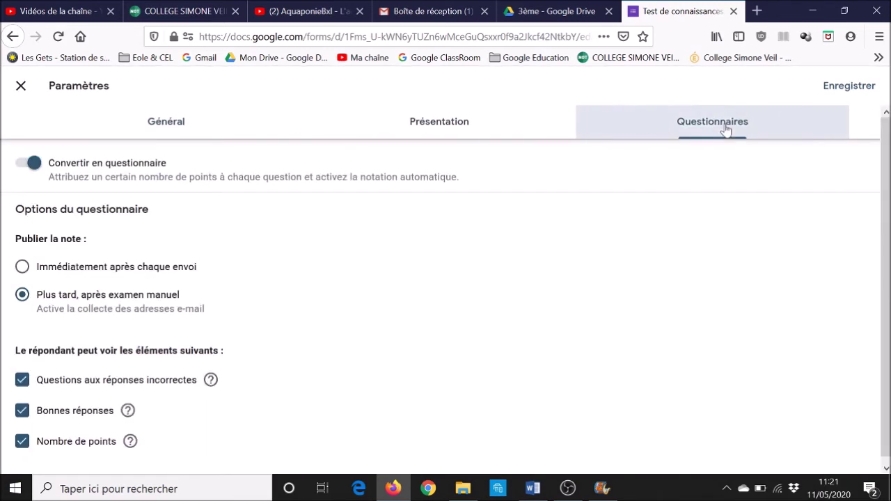
scroll(275, 273, down, 1)
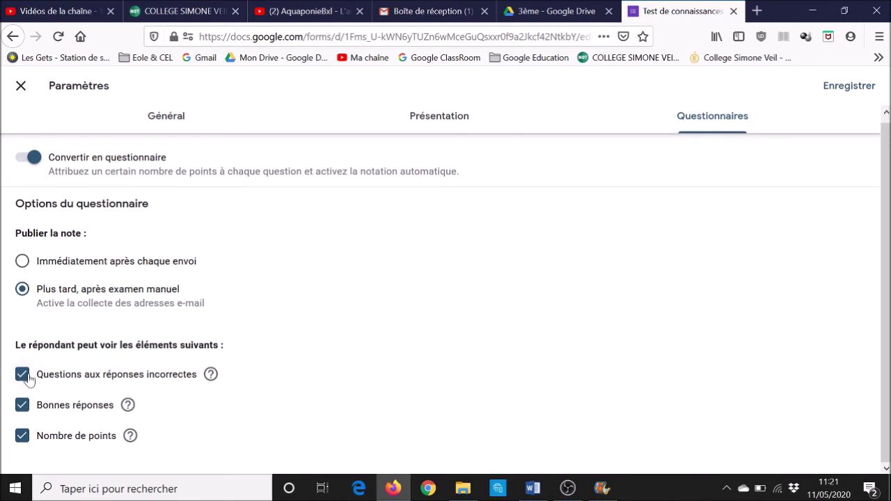
click(25, 376)
click(23, 411)
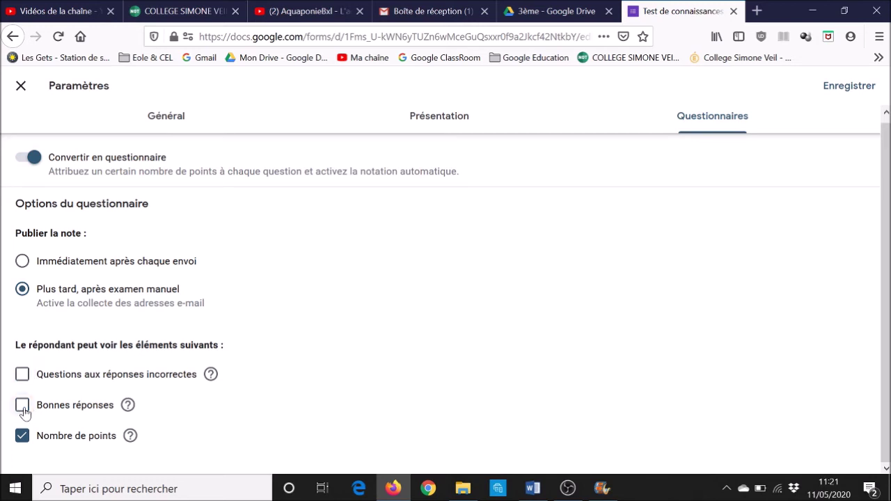
click(22, 436)
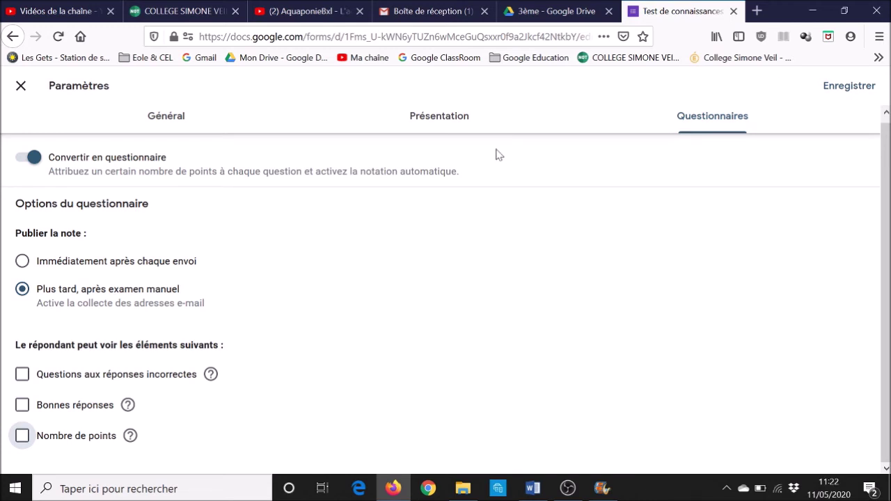
click(433, 122)
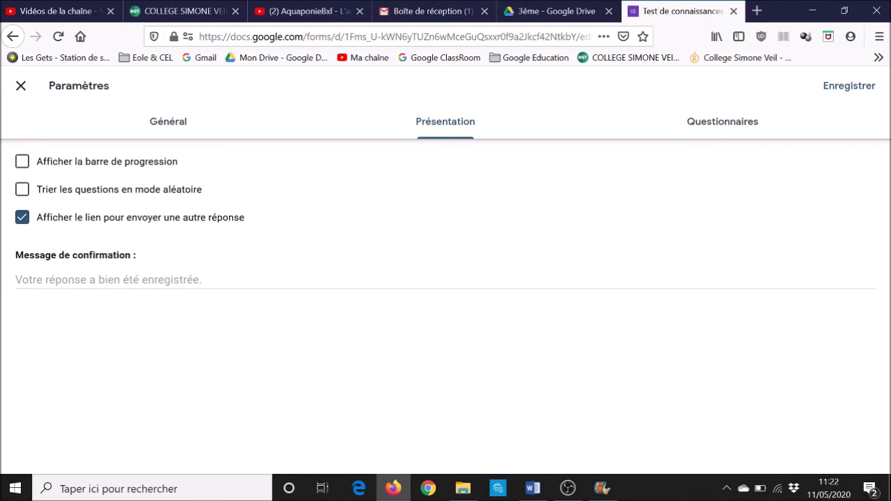
Set the confirmation message to 'Ta réponse est bien validée. Elle est envoyée à ton professeur…', mentioning e-mailed grade and Pronote correction
click(16, 279)
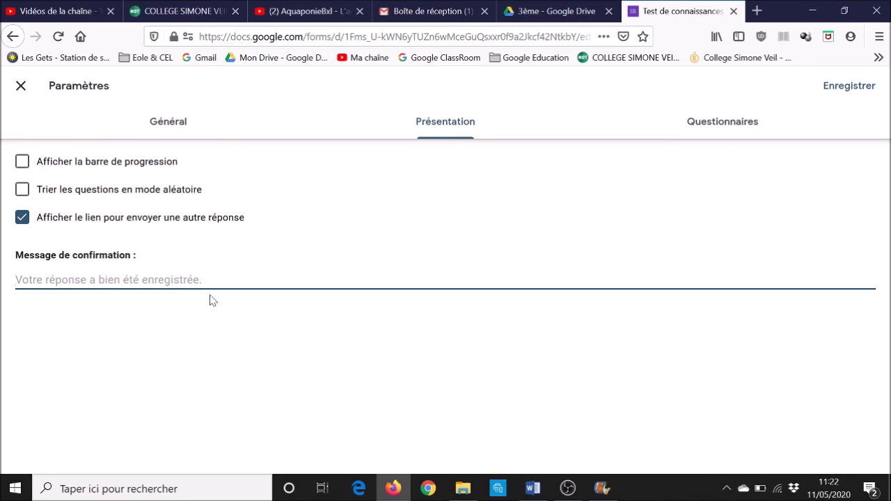
text(Ta rép)
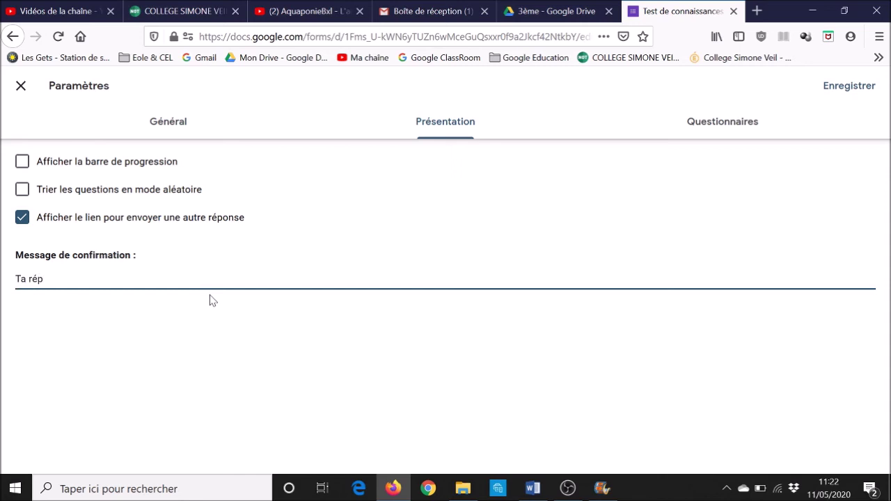
text(onse est bien validée.)
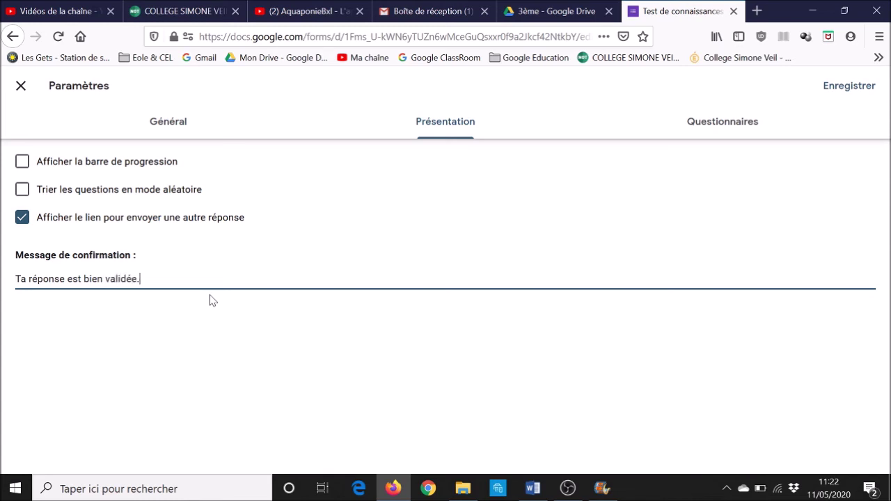
text( Elle est envoyée à ton professeur)
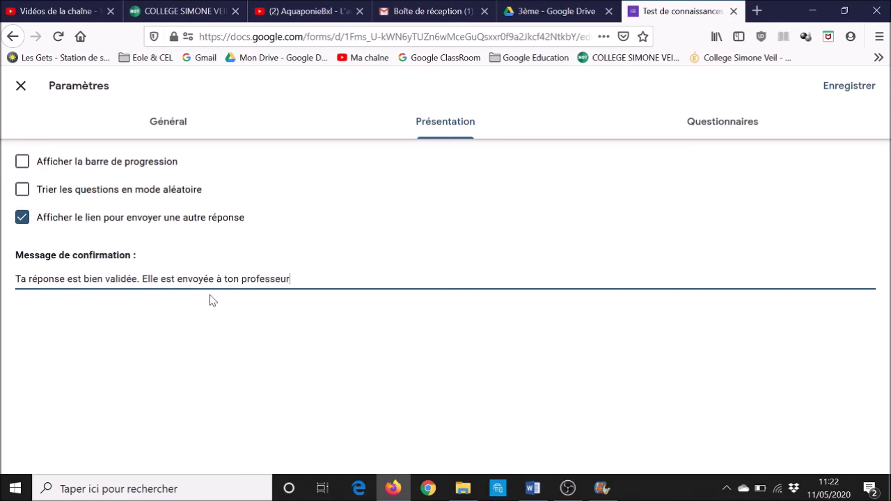
text(. La note sera envoyée)
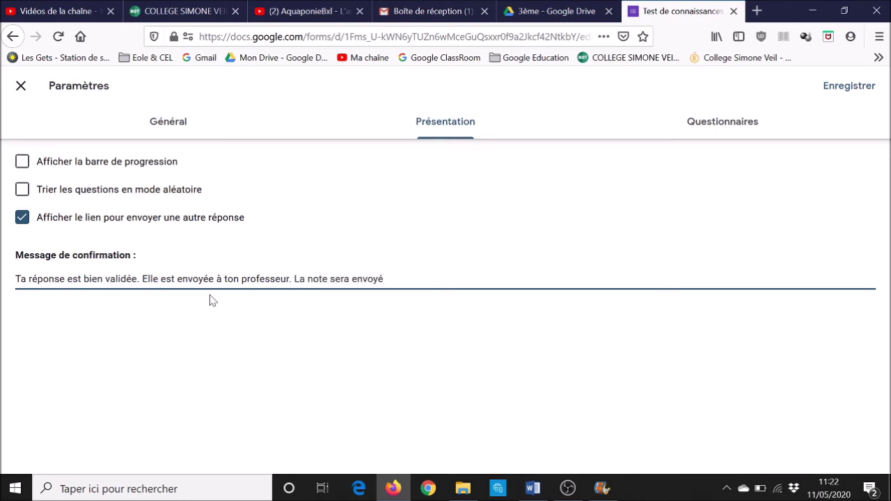
text( sur ton adresse mail)
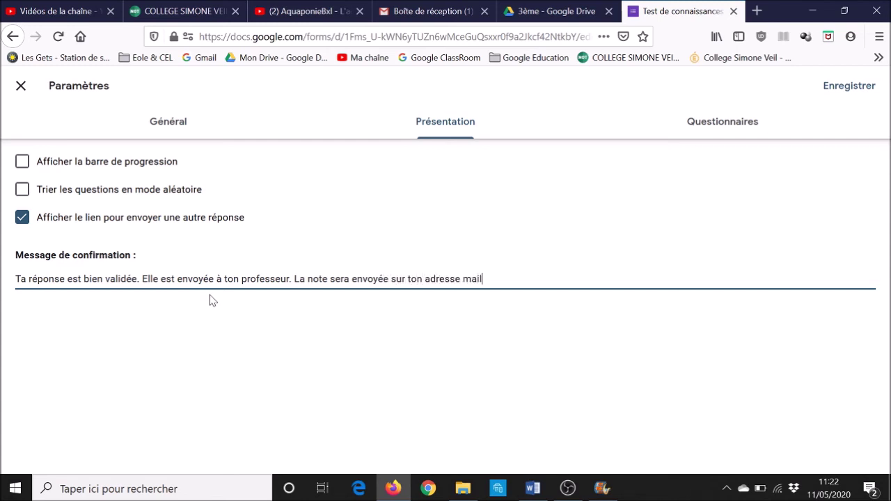
text( et la correction sur P)
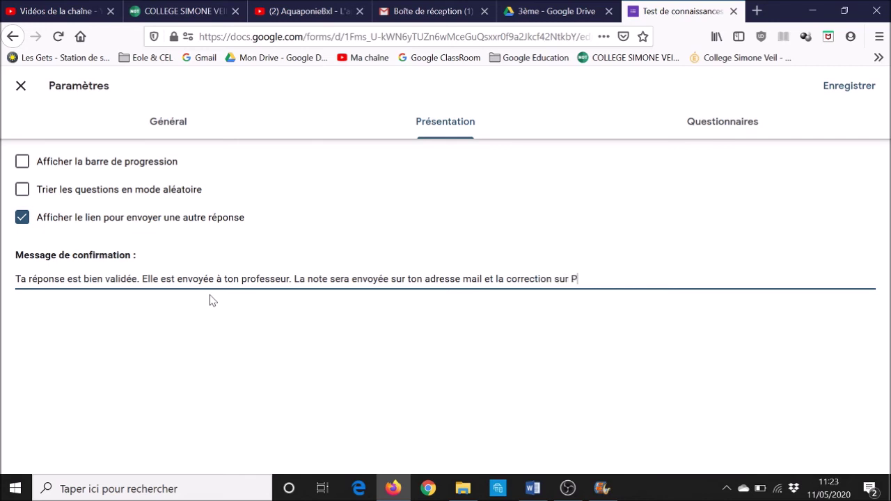
text(ronote.)
Turn on Afficher la barre de progression, turn off the another-response link, and save the settings
click(25, 171)
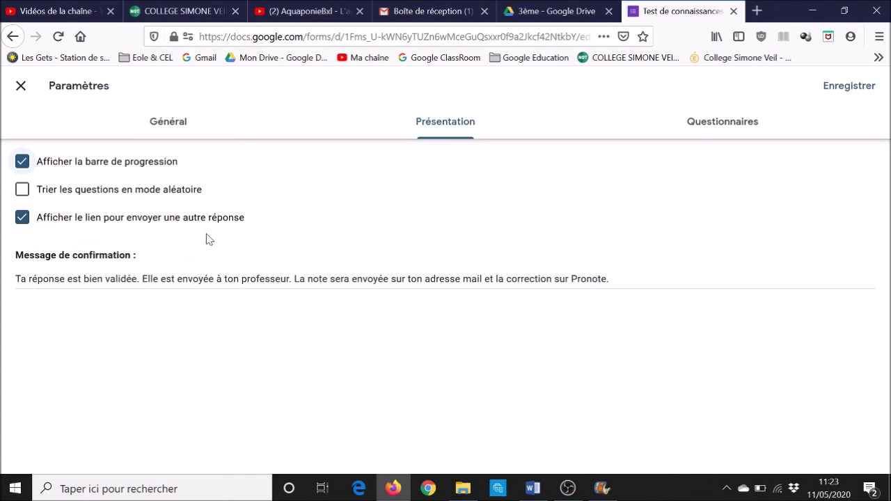
click(22, 220)
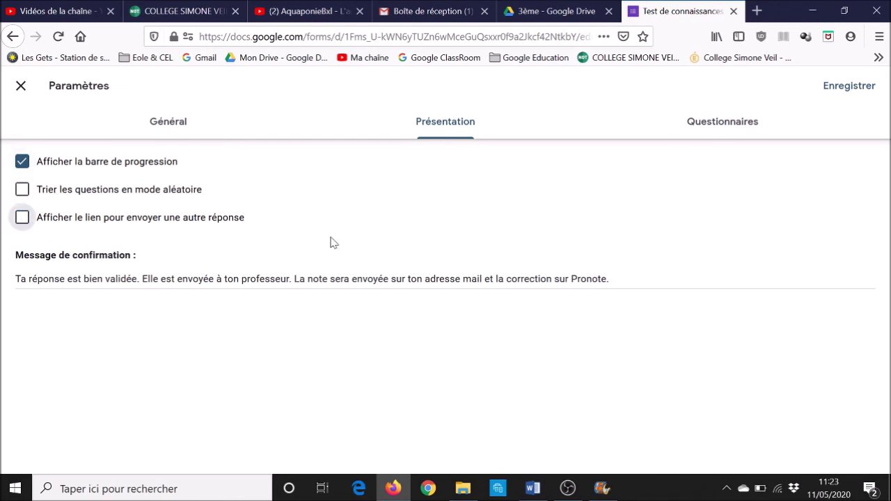
click(163, 129)
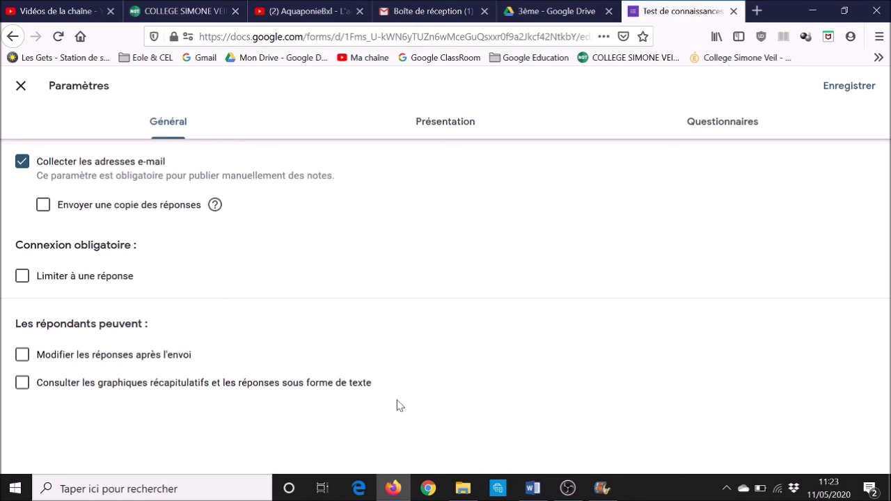
click(849, 86)
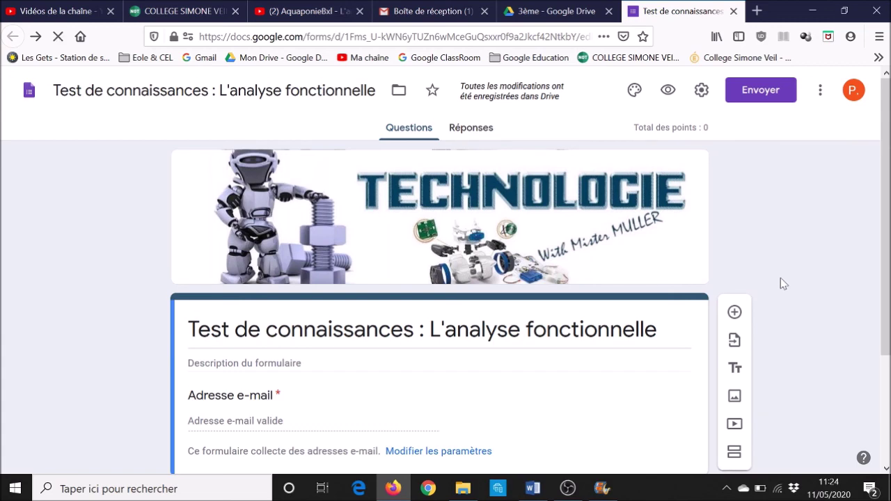
scroll(780, 283, down, 1)
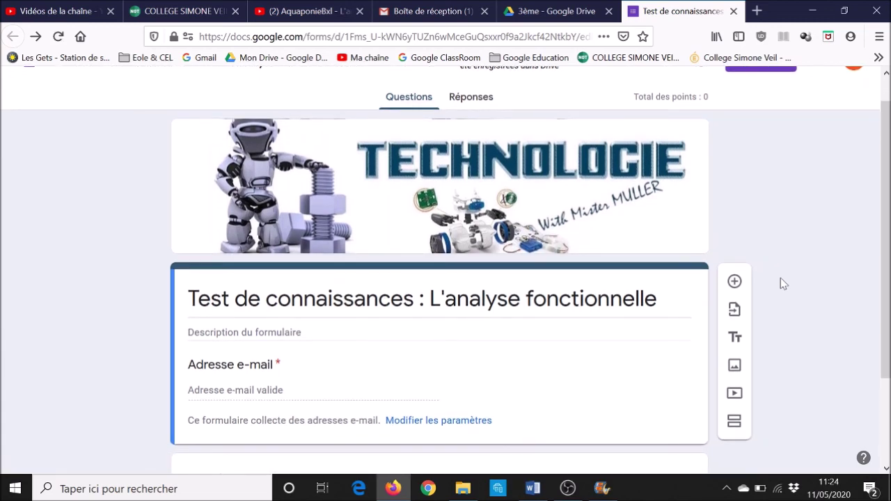
scroll(780, 278, up, 1)
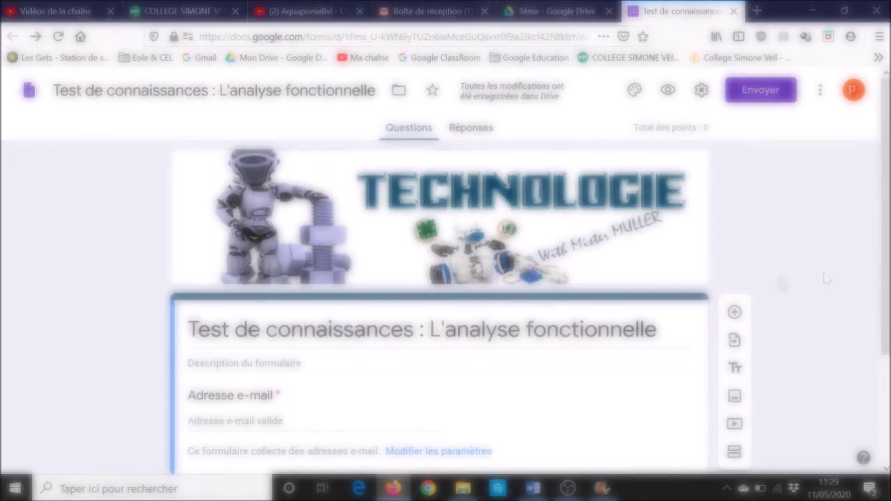